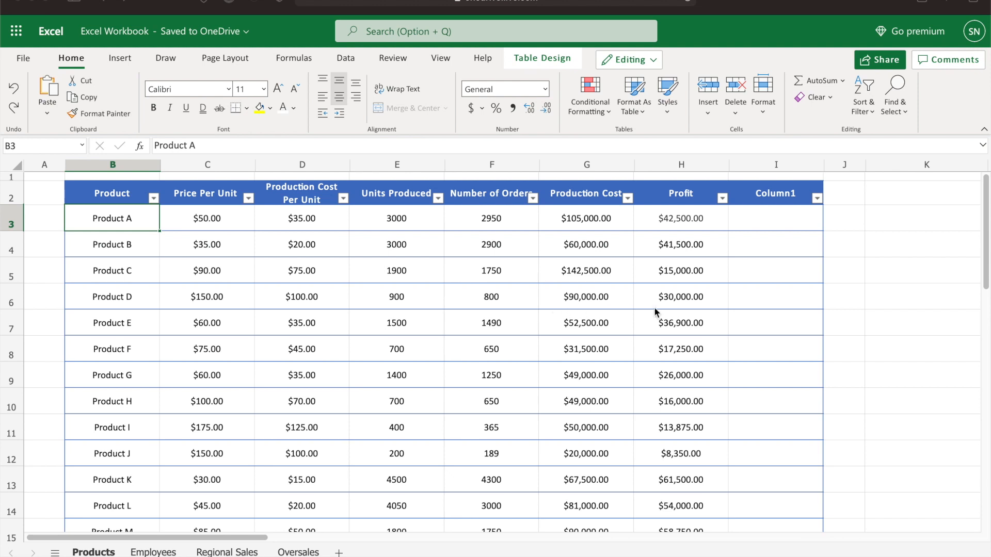
Examine the formula behind the first Production Cost cell in the products table
scroll(703, 318, down, 1)
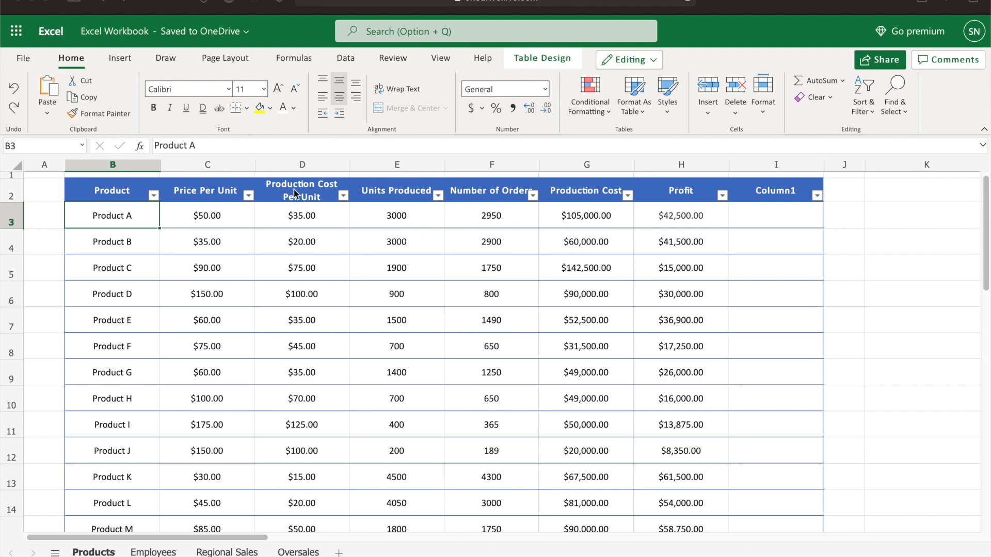
click(578, 225)
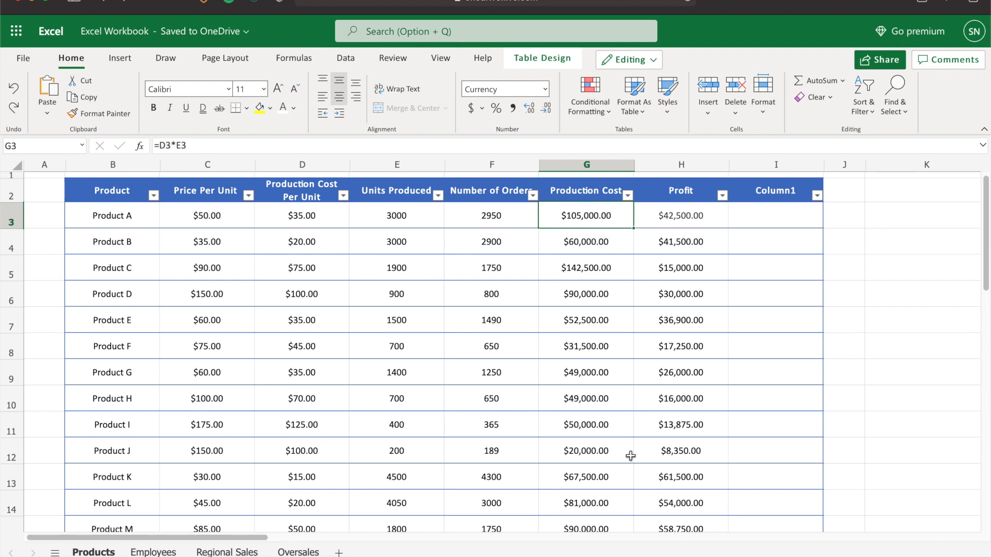
scroll(506, 274, down, 2)
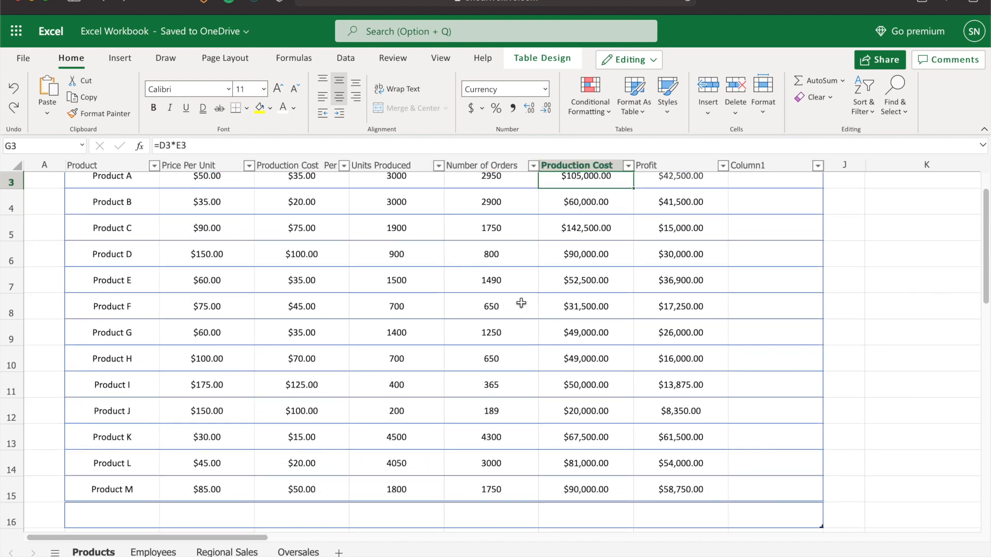
scroll(521, 303, up, 2)
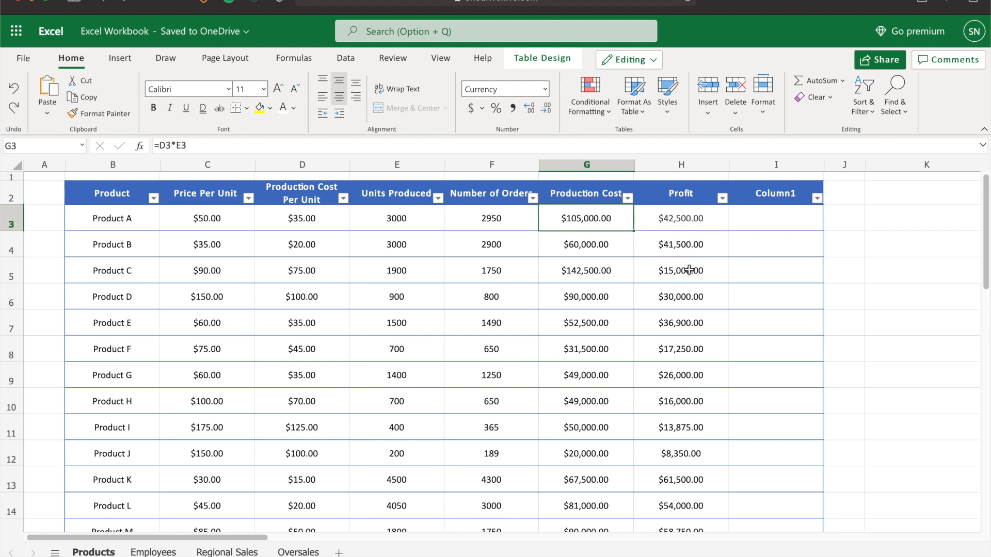
scroll(695, 252, down, 3)
scroll(694, 253, up, 3)
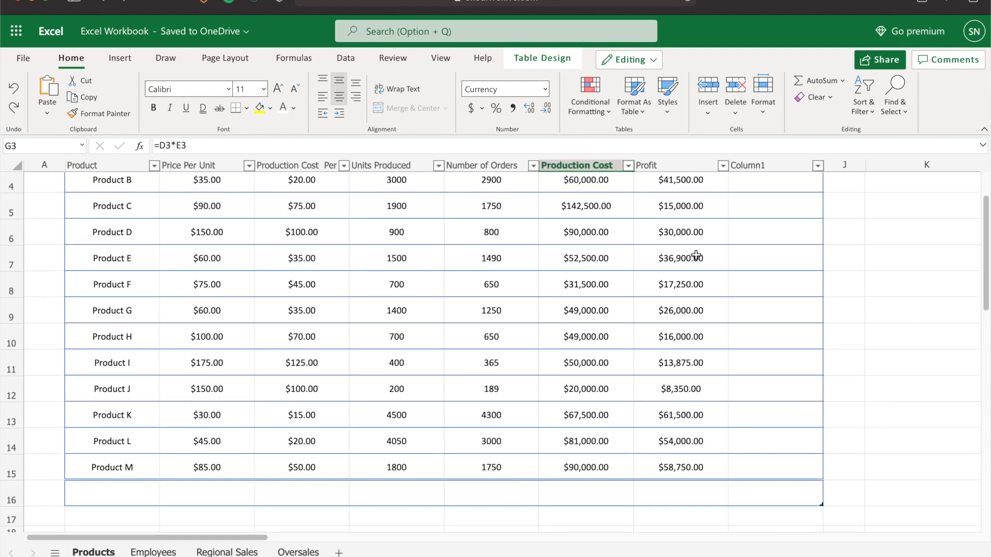
scroll(715, 298, down, 1)
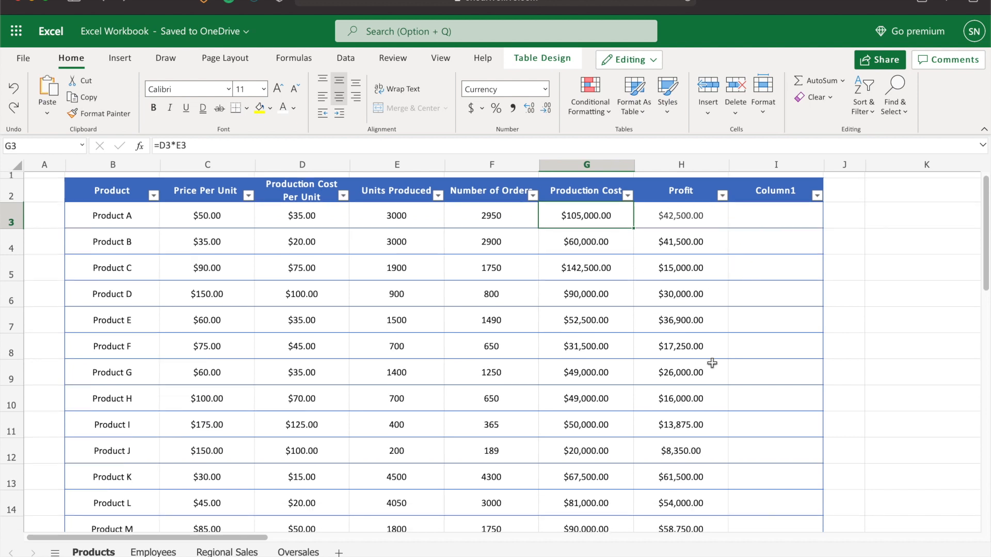
scroll(712, 283, down, 1)
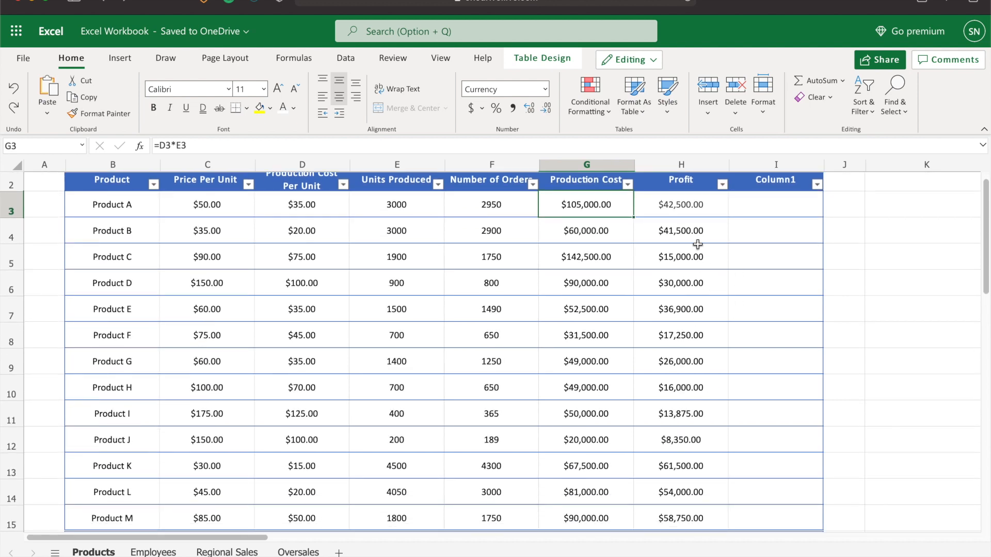
Total the Profit column below the table with =SUM(H3:H15)
click(674, 519)
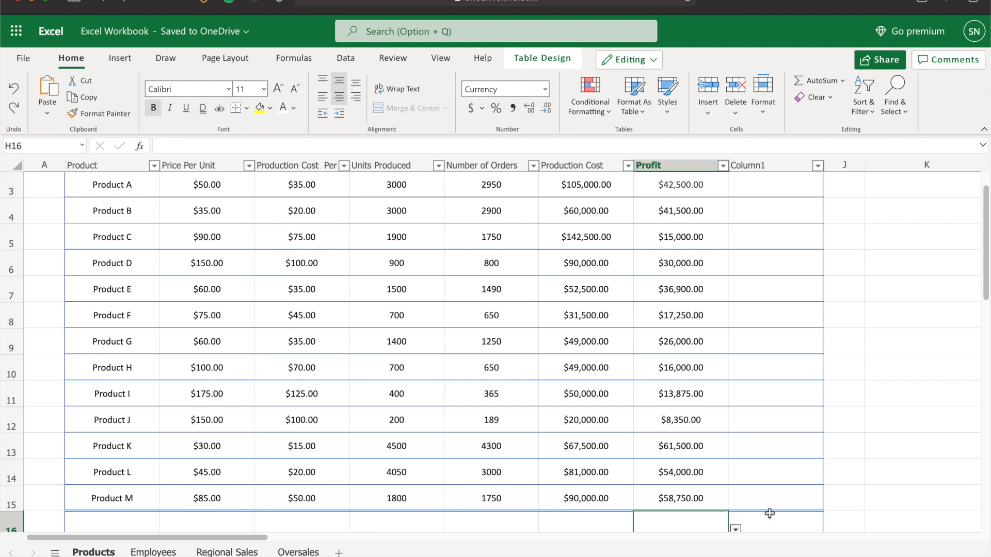
text(=s)
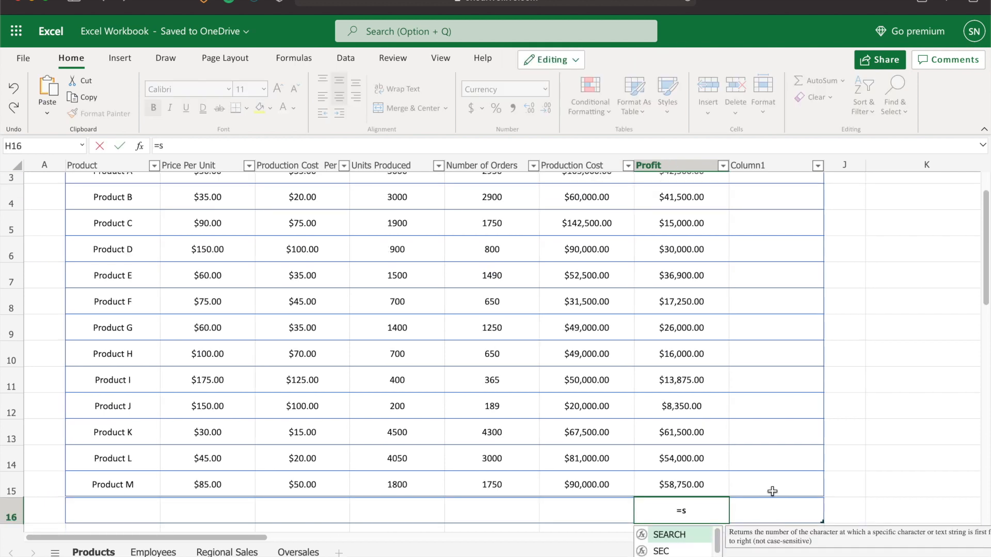
text(um()
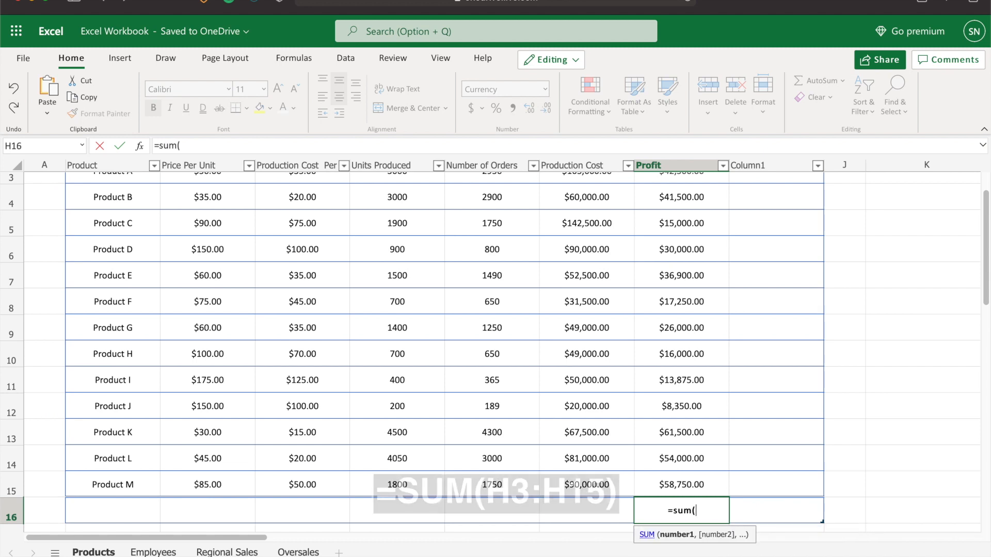
scroll(852, 382, up, 1)
drag(693, 207, 728, 486)
text())
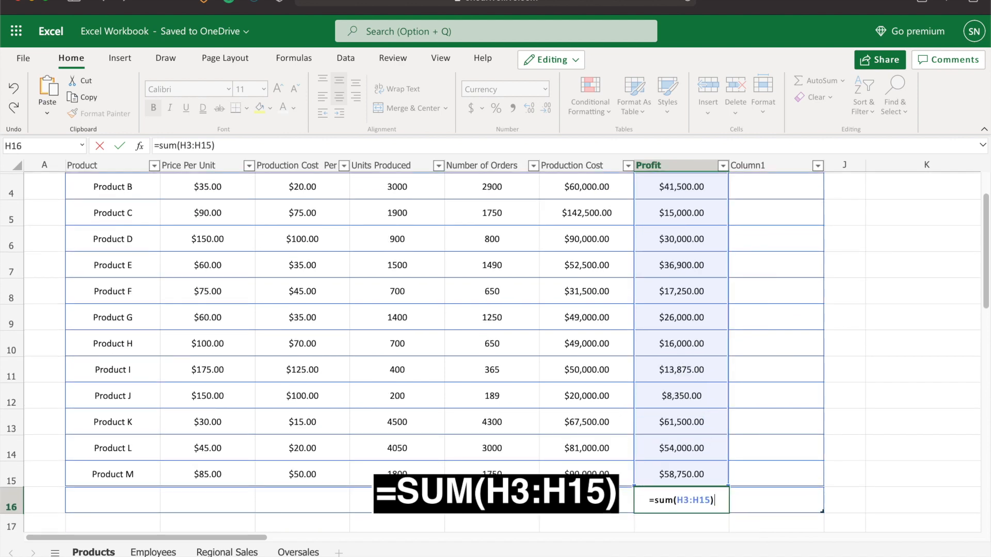
key(Return)
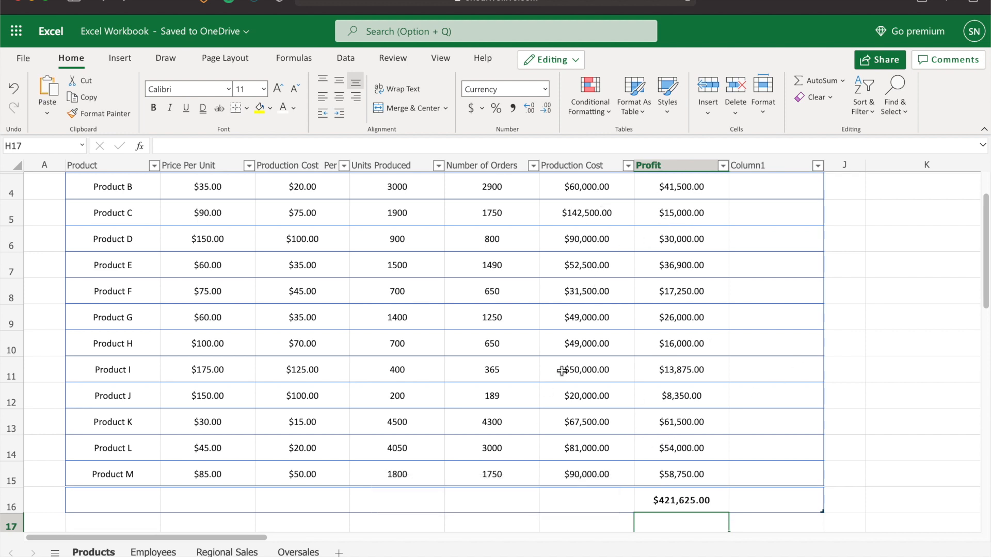
Change Product B's Number of Orders to 3100
scroll(561, 370, up, 2)
scroll(646, 387, up, 1)
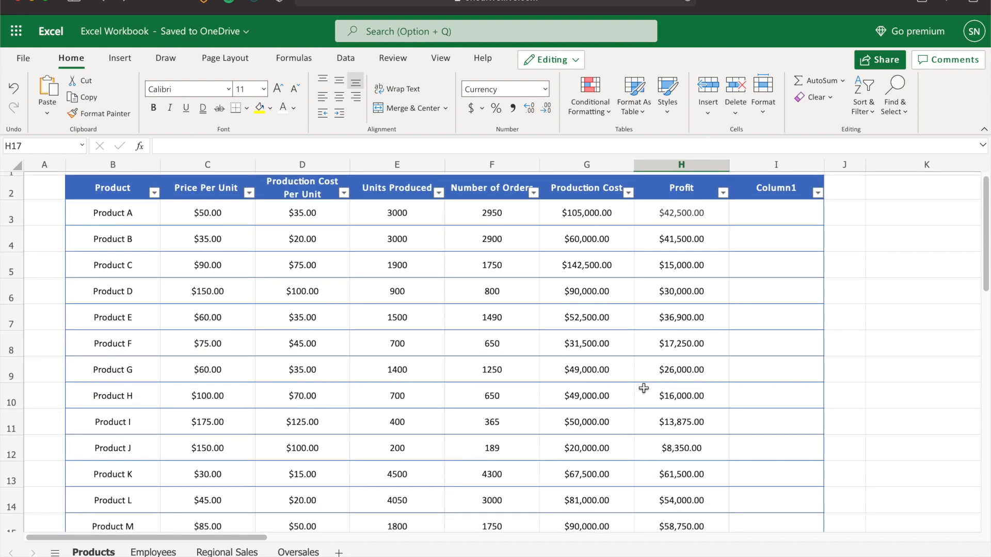
scroll(642, 389, down, 1)
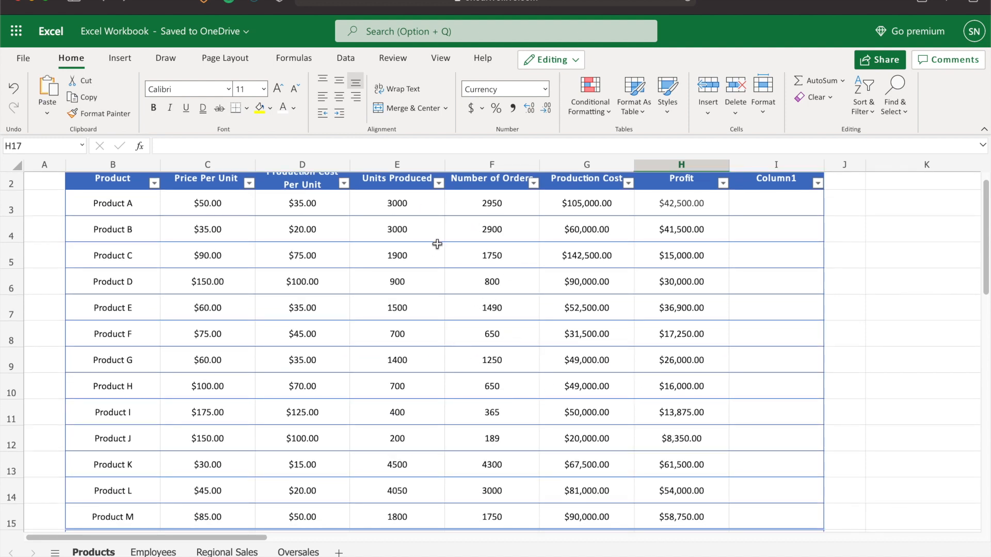
click(503, 233)
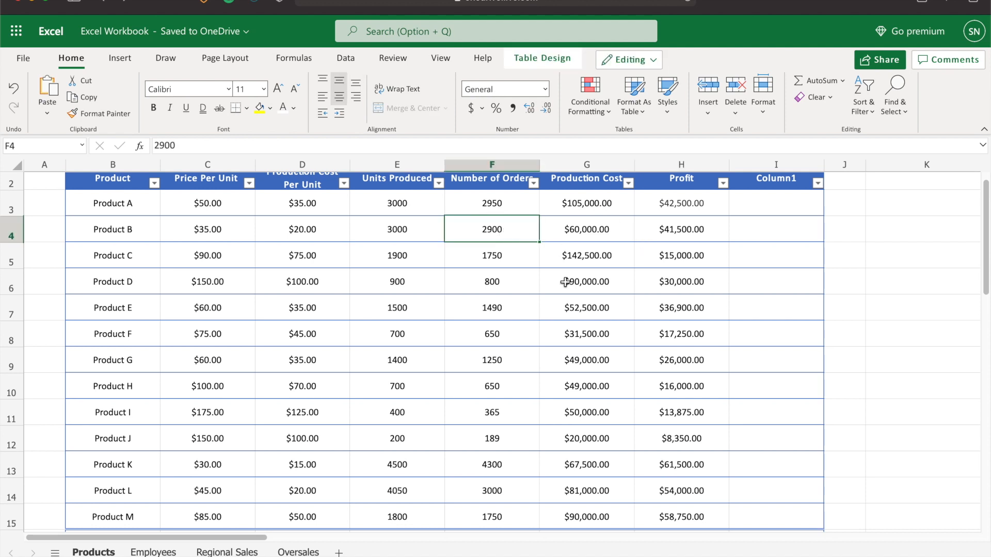
text(3100)
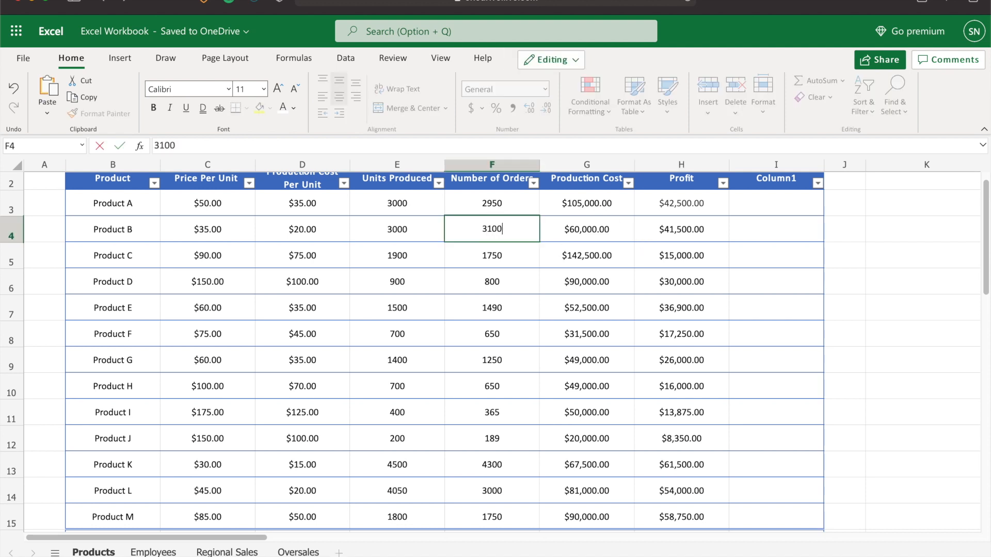
click(605, 356)
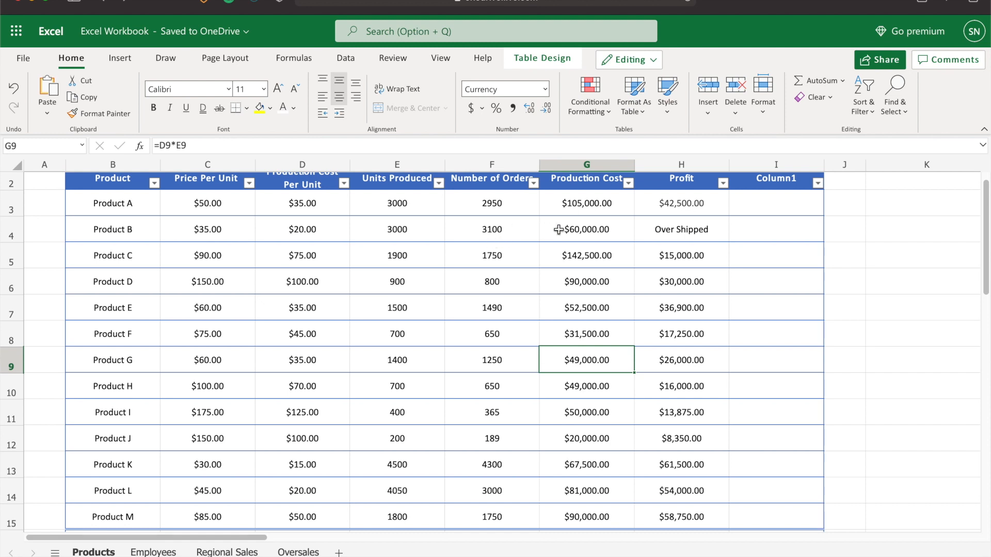
Inspect the IF formula in Product B's Profit cell
click(677, 237)
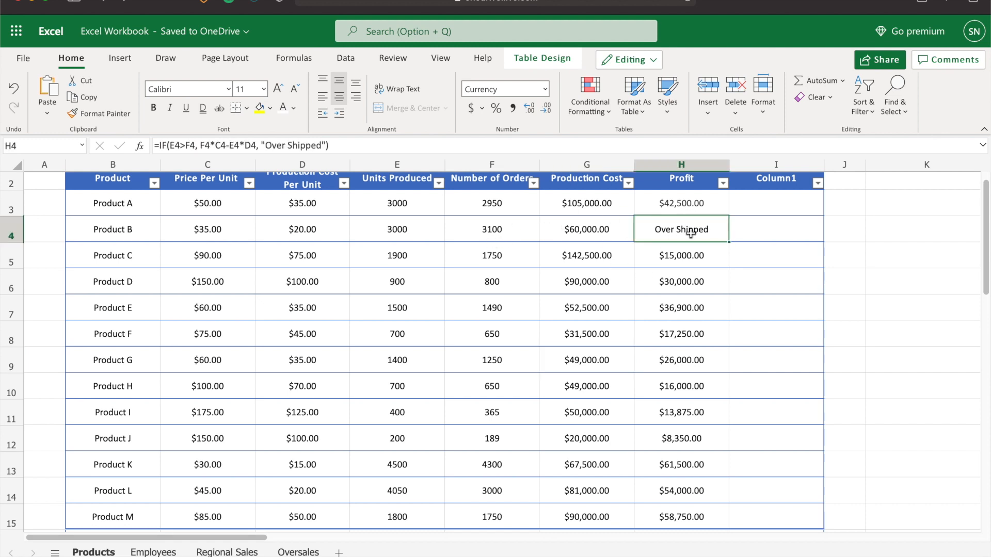
click(699, 274)
click(705, 235)
scroll(491, 242, up, 1)
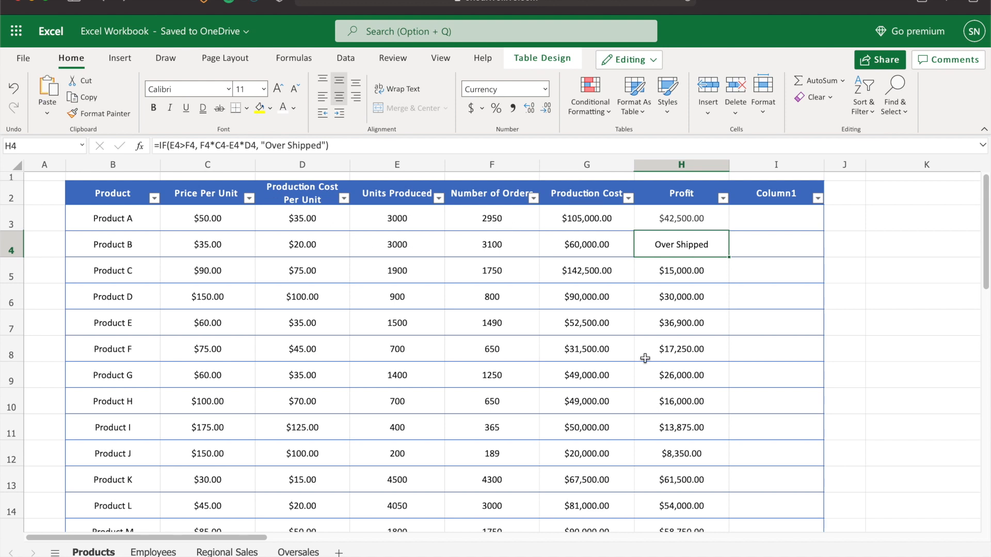
scroll(648, 304, down, 1)
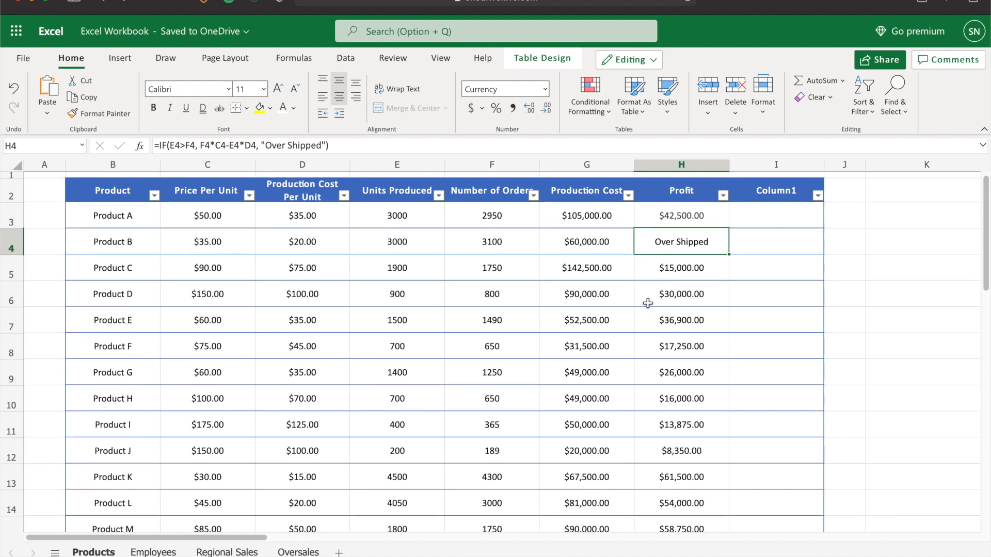
scroll(648, 304, up, 1)
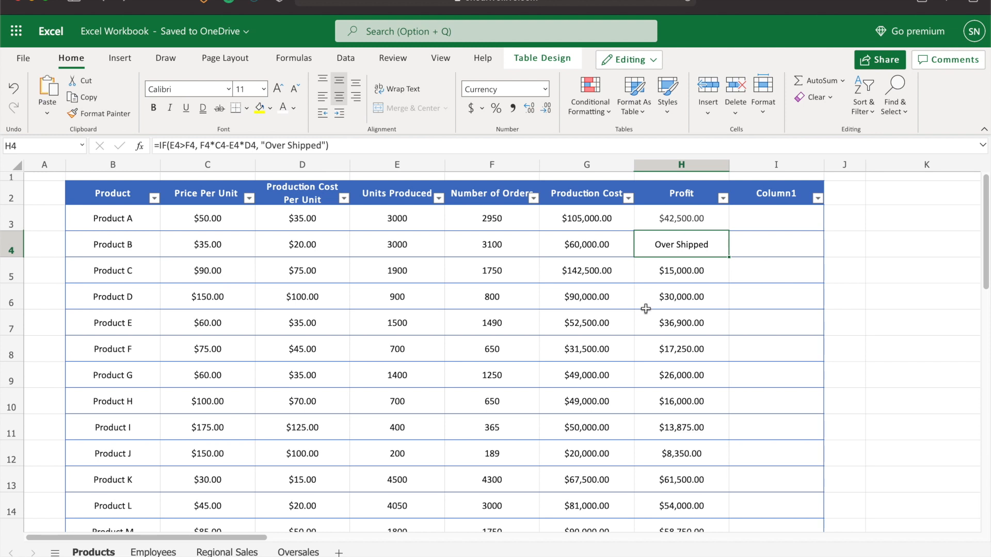
scroll(631, 414, down, 1)
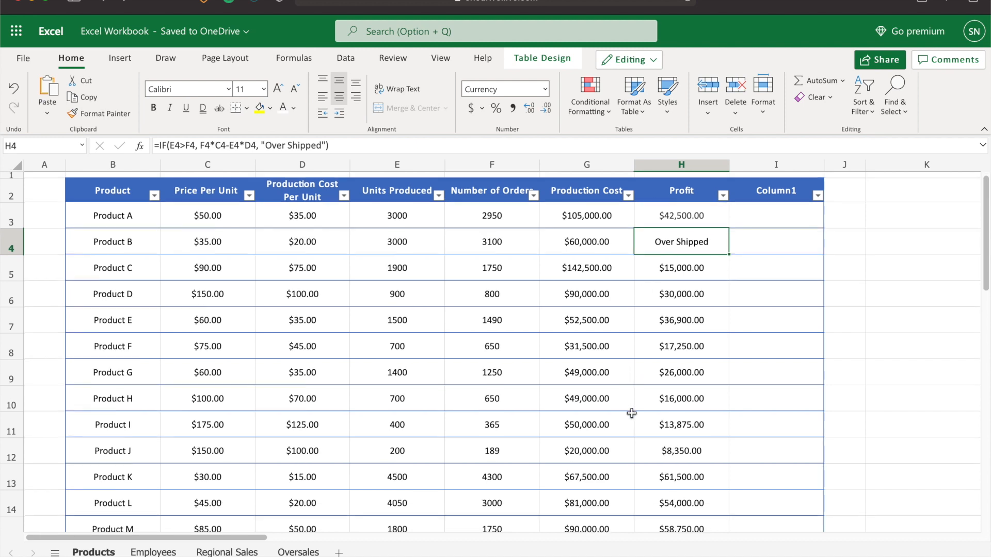
Browse the Regional Sales table down to the lookup cells beneath it
scroll(631, 415, down, 1)
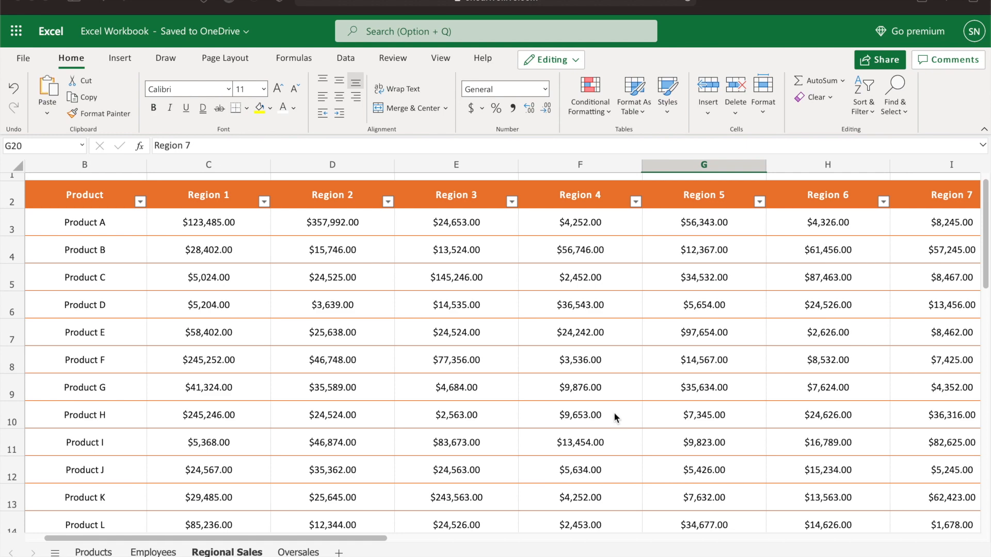
scroll(580, 380, down, 1)
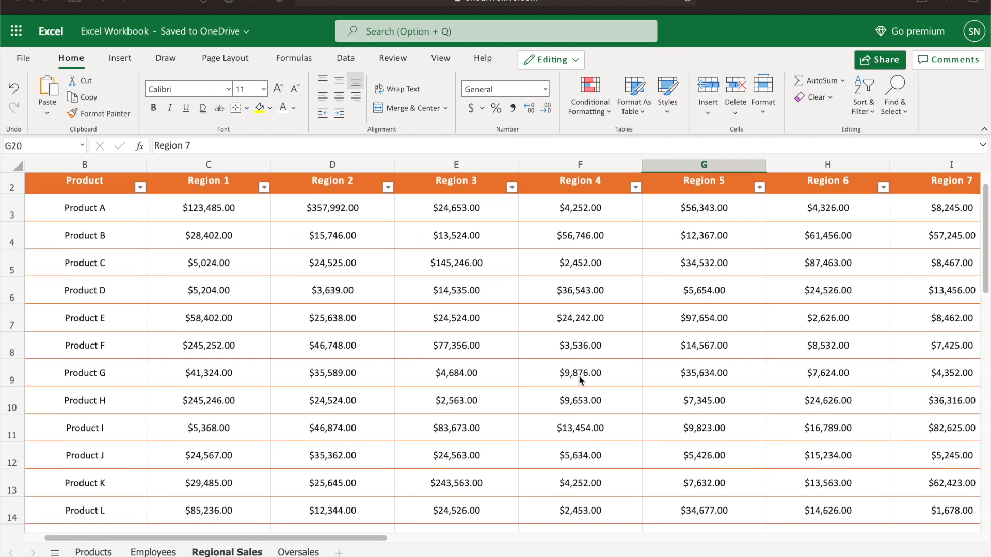
scroll(580, 379, up, 1)
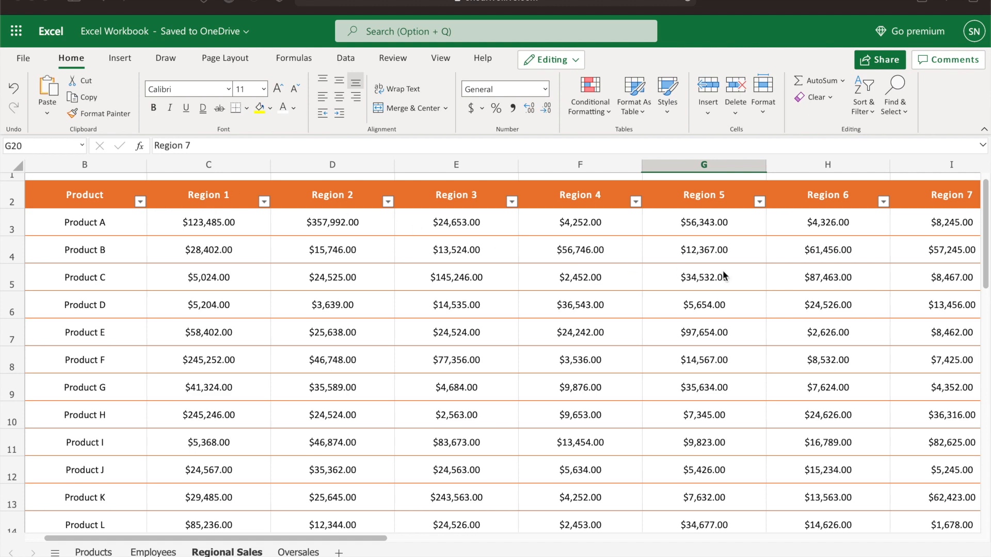
scroll(148, 354, down, 1)
scroll(192, 344, down, 3)
scroll(192, 341, up, 1)
scroll(378, 367, up, 2)
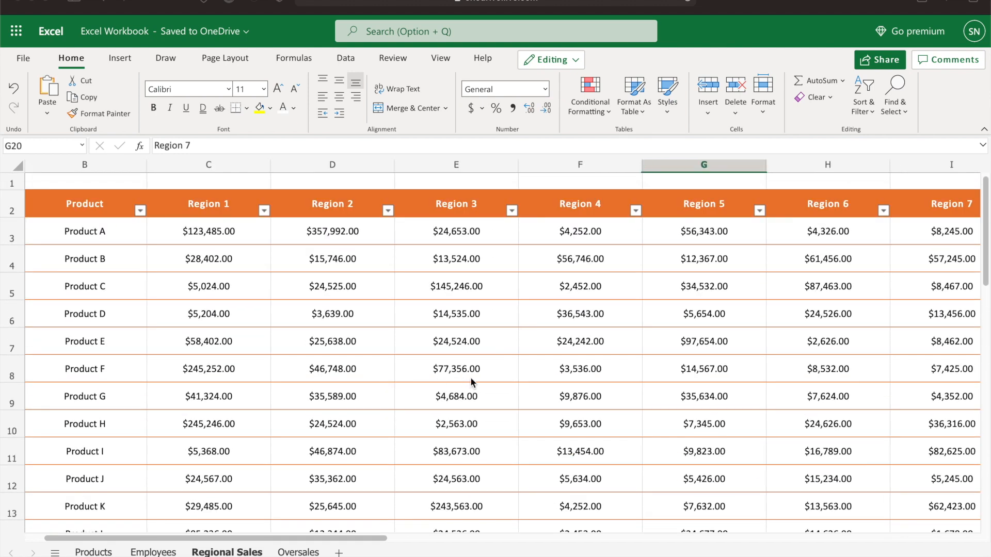
scroll(431, 365, down, 1)
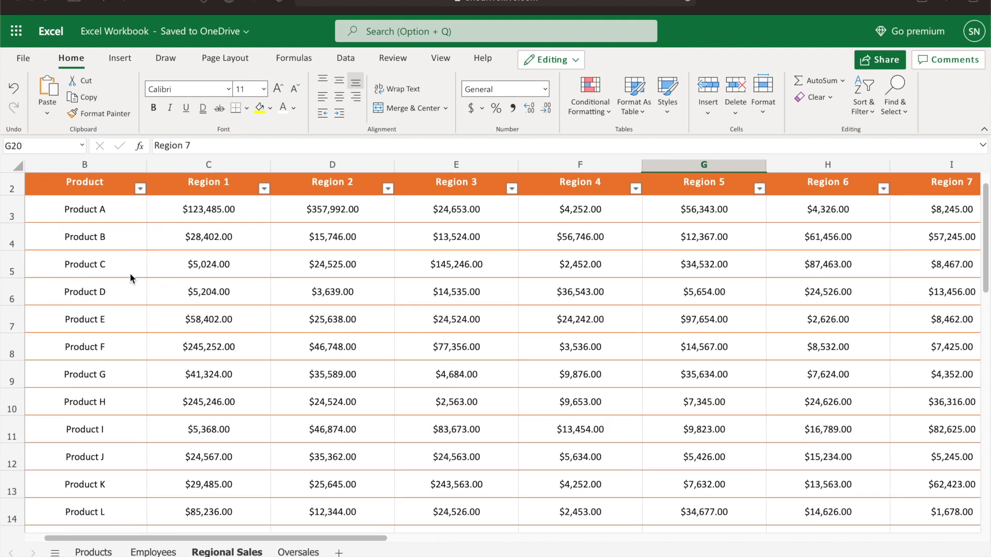
scroll(436, 351, down, 1)
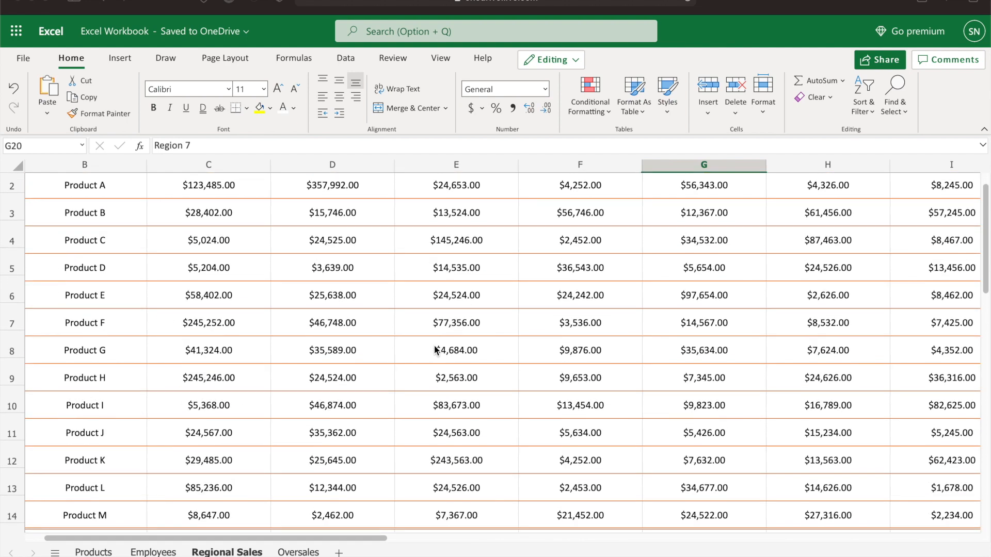
scroll(436, 350, down, 3)
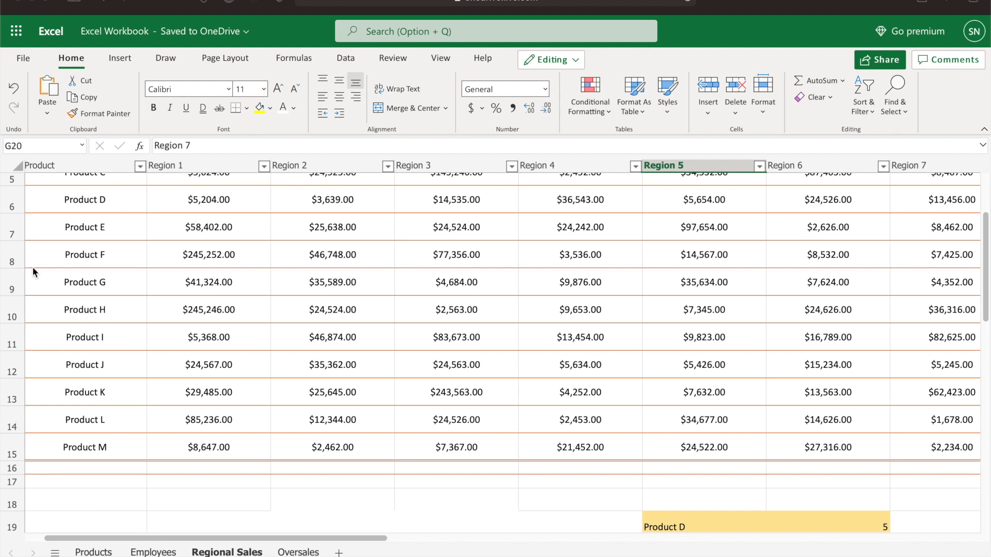
scroll(496, 436, down, 3)
scroll(578, 432, up, 1)
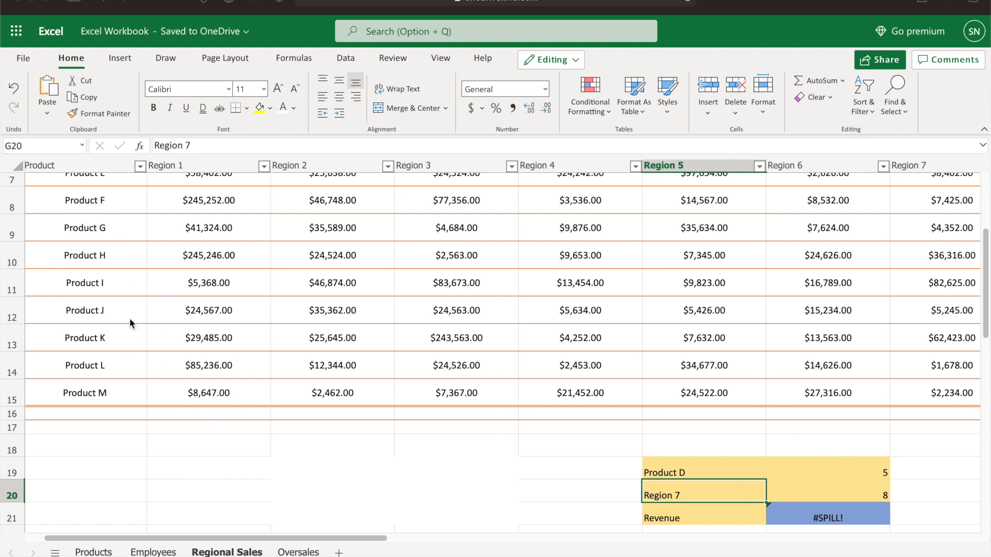
Inspect the MATCH formula next to the Product D lookup cell and its input cell
click(818, 471)
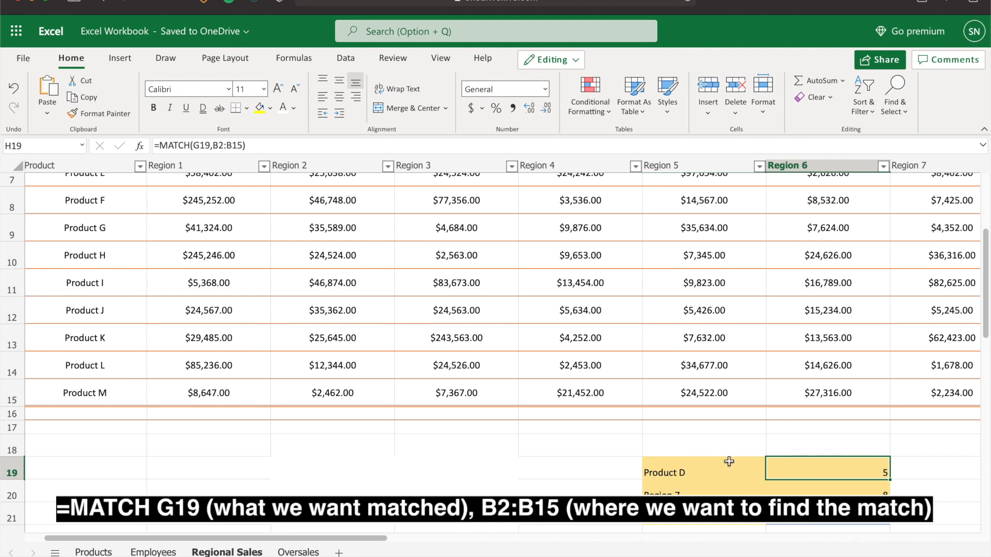
click(736, 476)
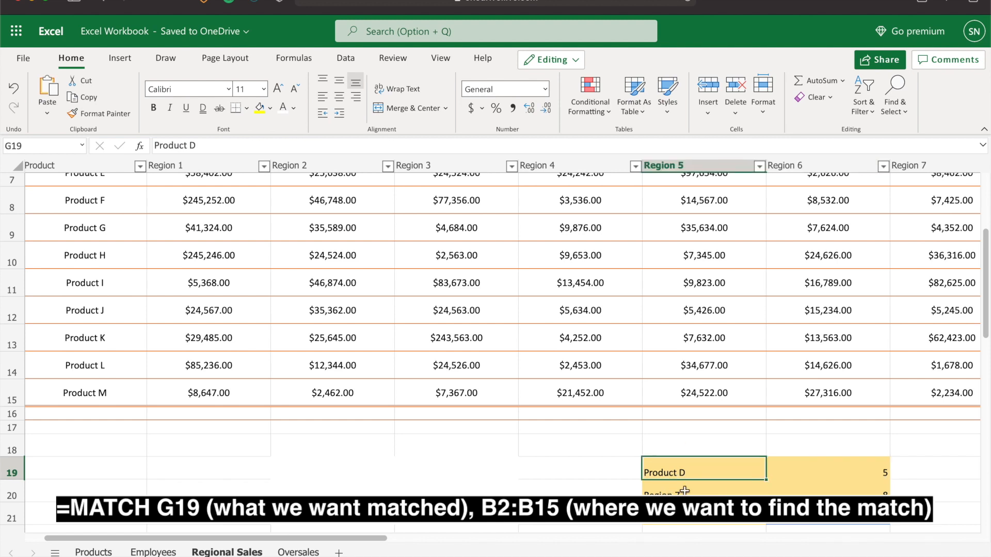
click(804, 474)
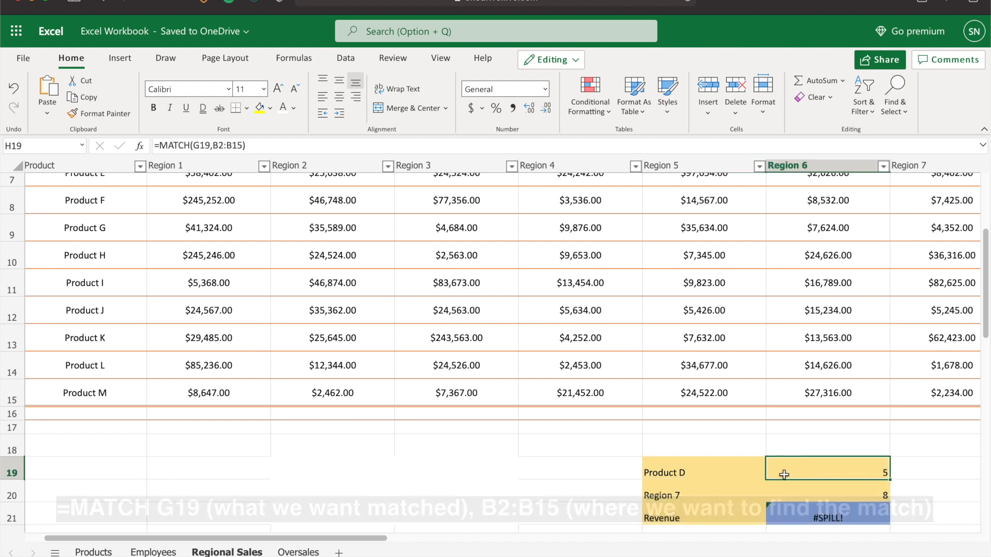
click(722, 475)
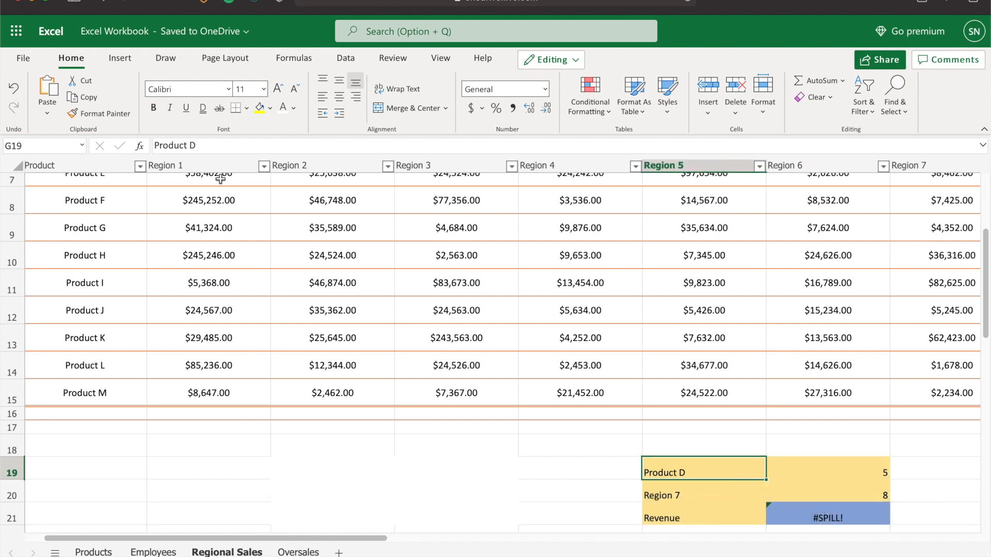
Change the product lookup cell from the Product D entry to Product E
click(213, 146)
key(BackSpace)
text(E)
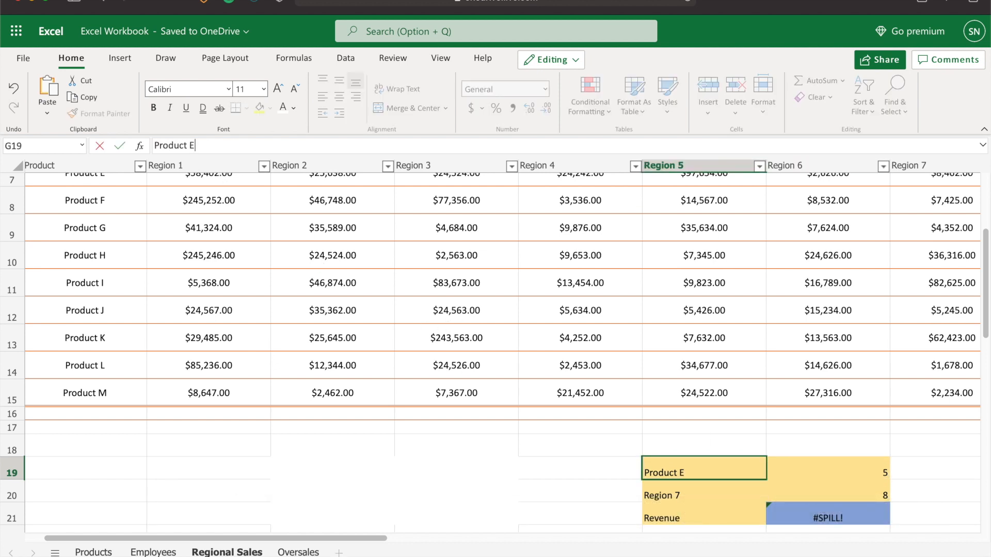
key(Return)
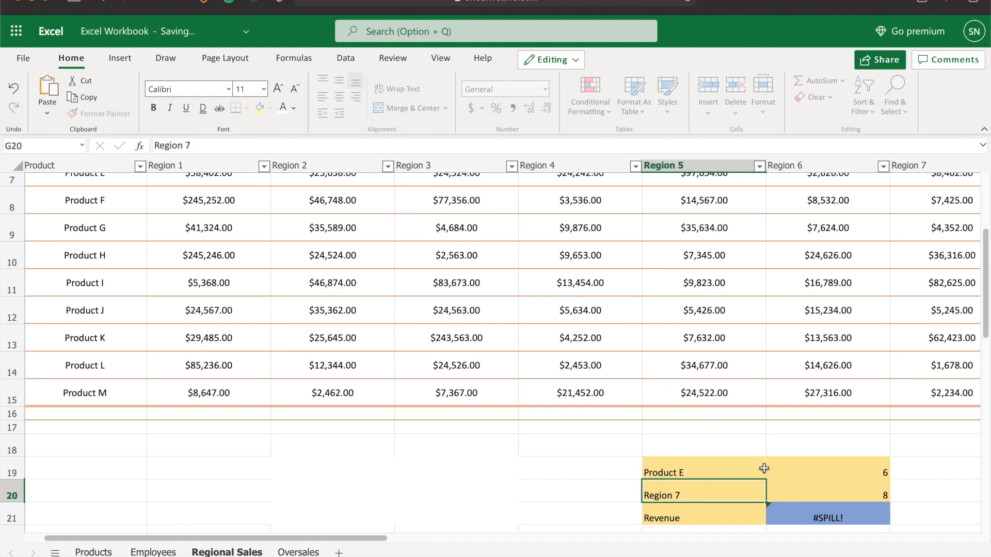
Inspect the MATCH formulas beside the product and region lookup cells
click(869, 478)
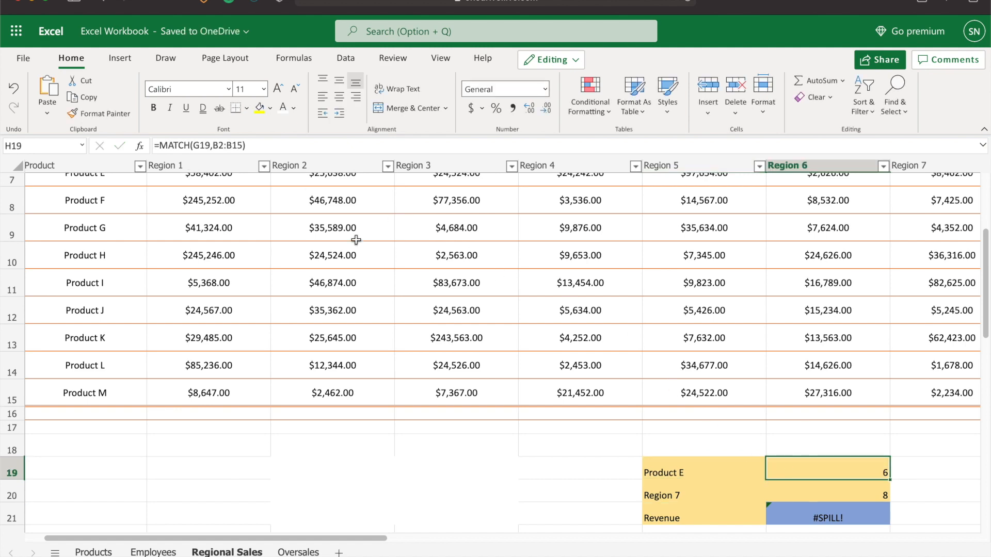
scroll(356, 239, up, 4)
scroll(151, 259, down, 5)
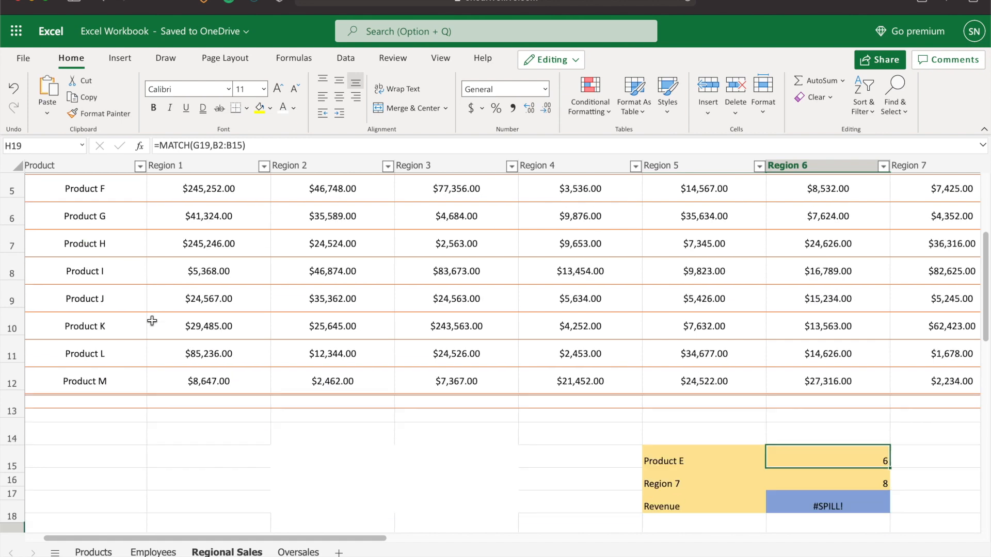
scroll(150, 321, up, 3)
scroll(152, 321, down, 1)
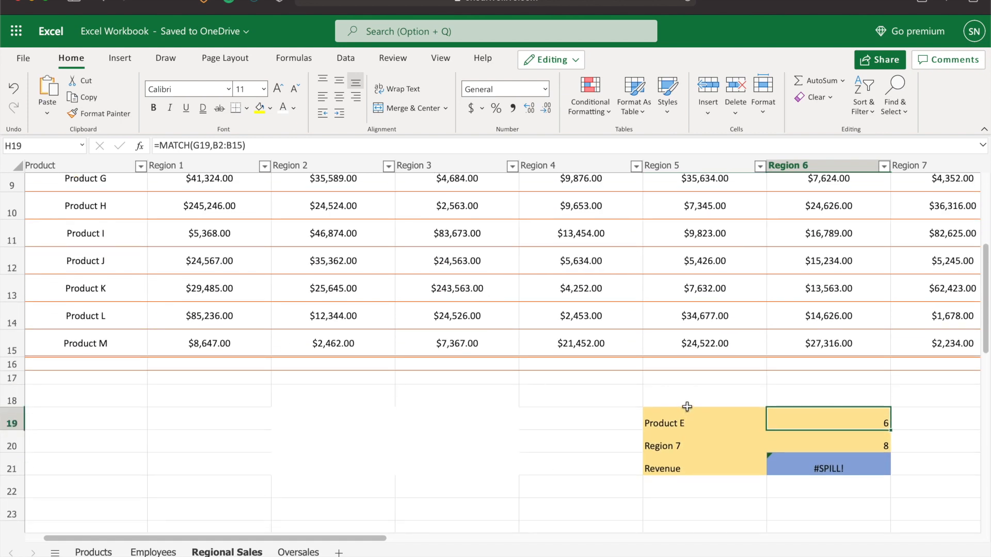
click(802, 443)
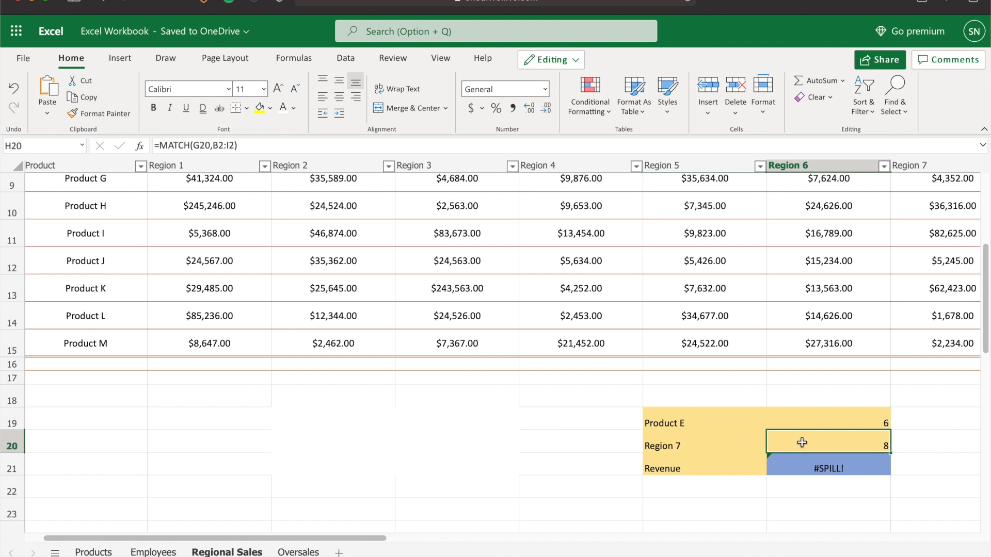
click(734, 443)
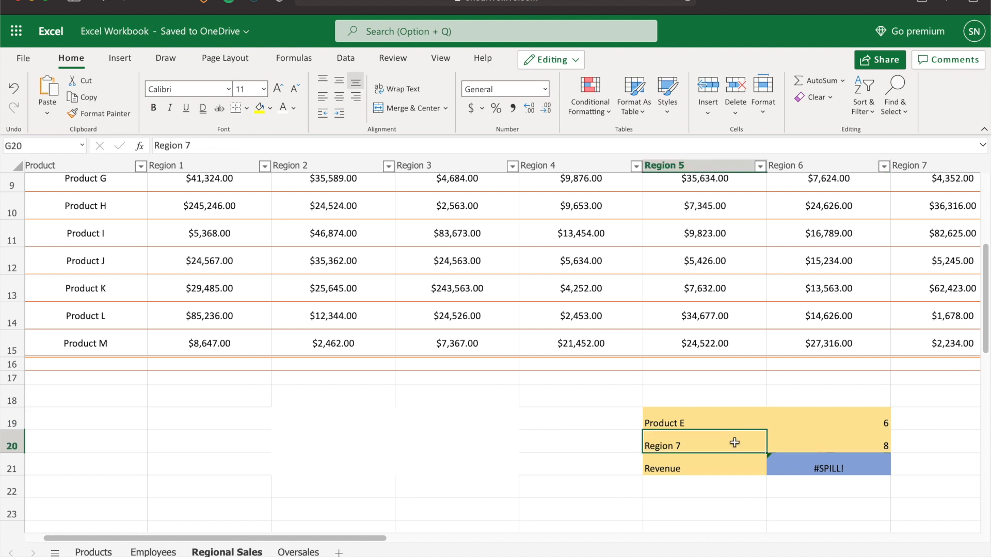
click(824, 451)
key(Left)
key(Right)
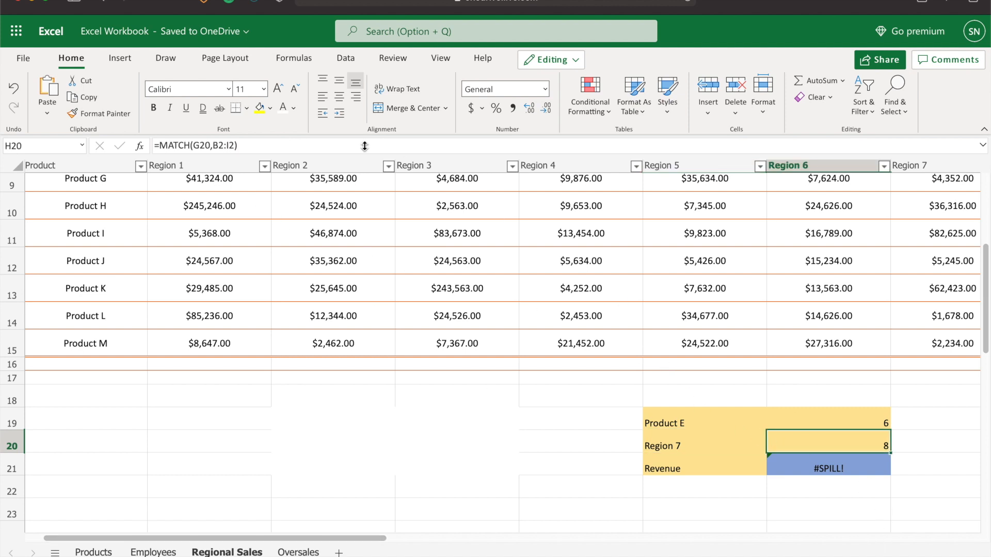
scroll(205, 210, up, 5)
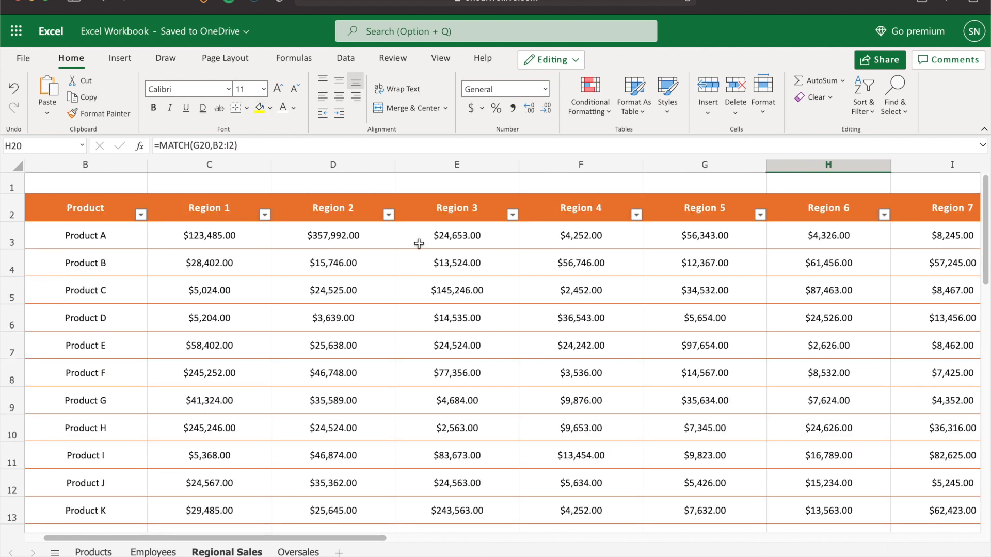
scroll(879, 237, down, 5)
scroll(855, 391, down, 1)
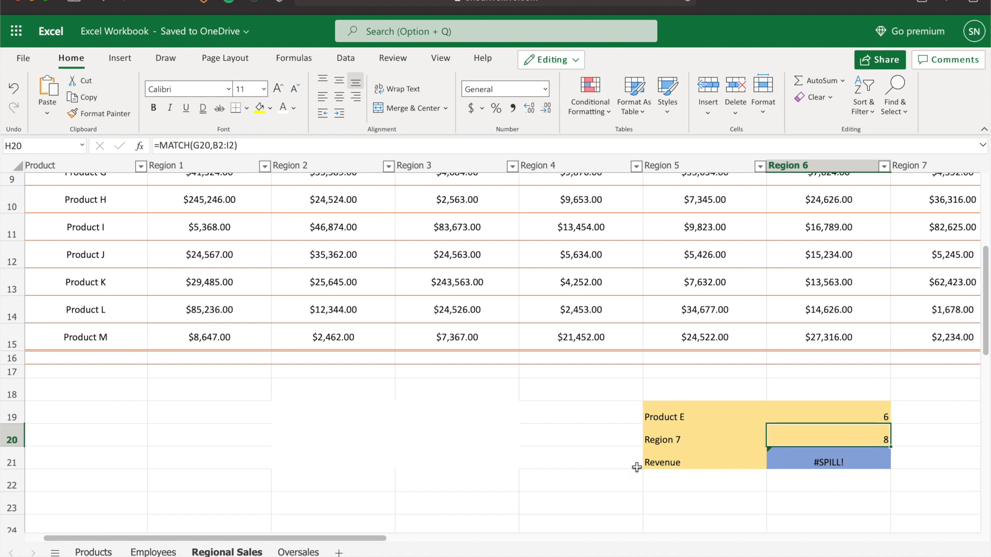
Replace the region lookup cell's entry with Region 4
click(703, 446)
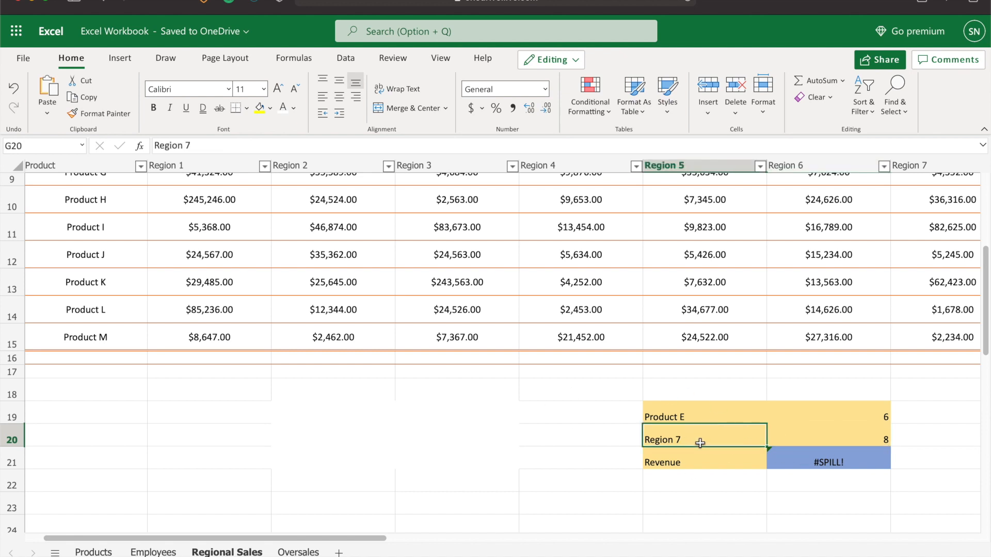
key(Delete)
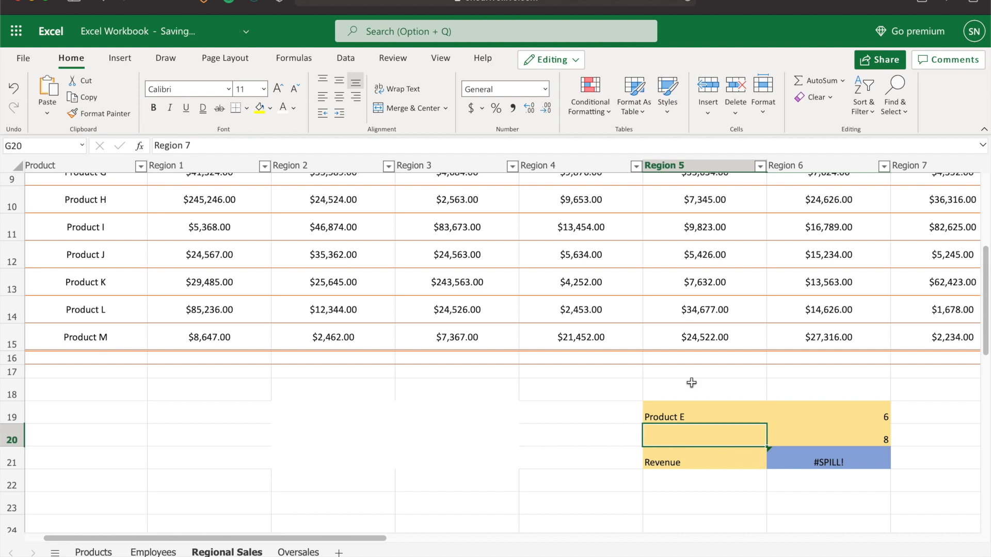
text(Regi)
text(io)
text(n)
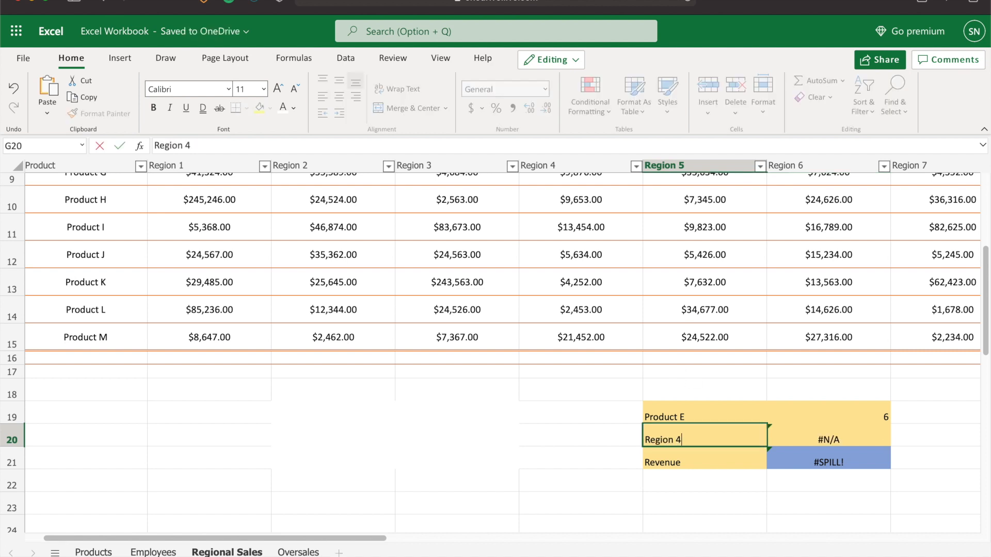
key(Return)
Complete the Revenue cell's INDEX formula over B2:I15 with row 6 and column 5
scroll(587, 319, up, 3)
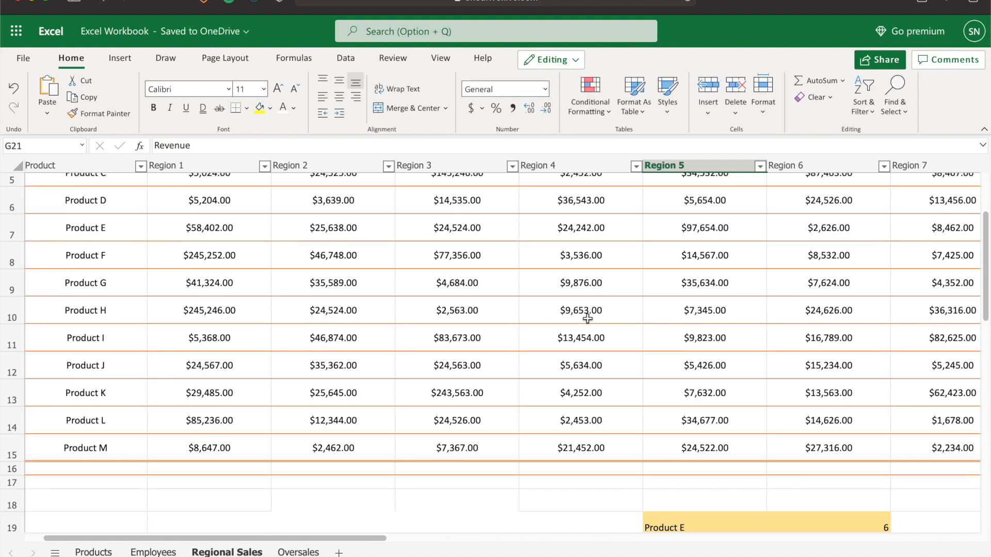
scroll(587, 319, down, 2)
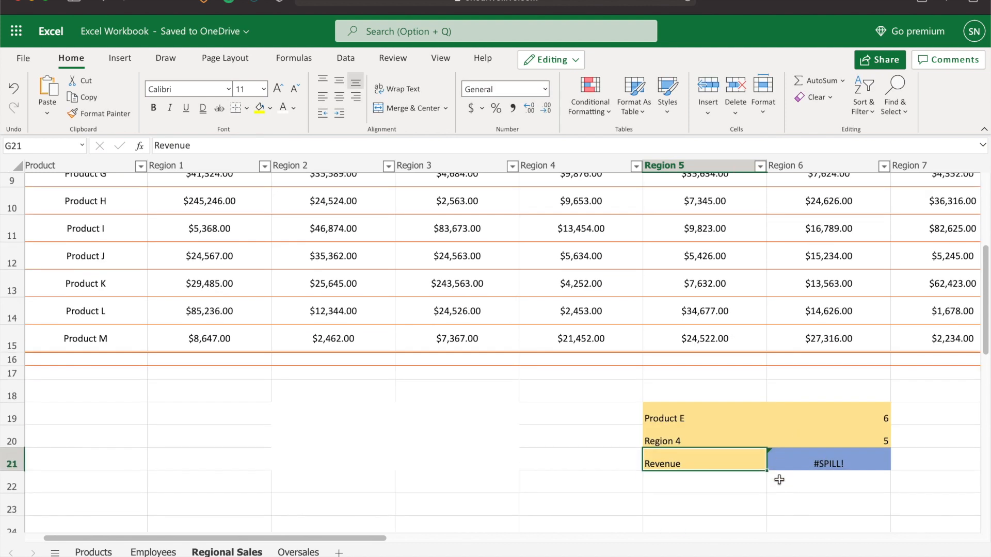
scroll(784, 490, down, 1)
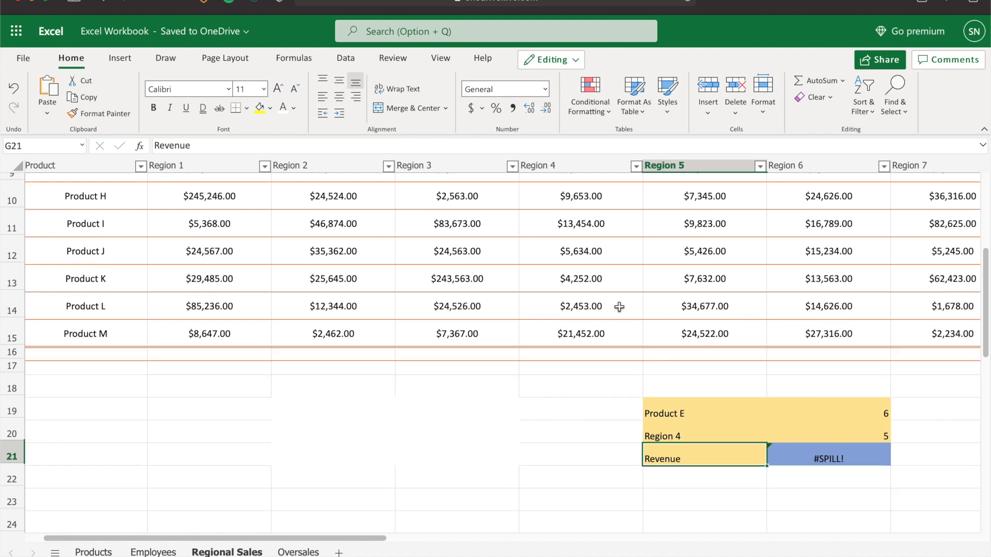
scroll(619, 308, up, 1)
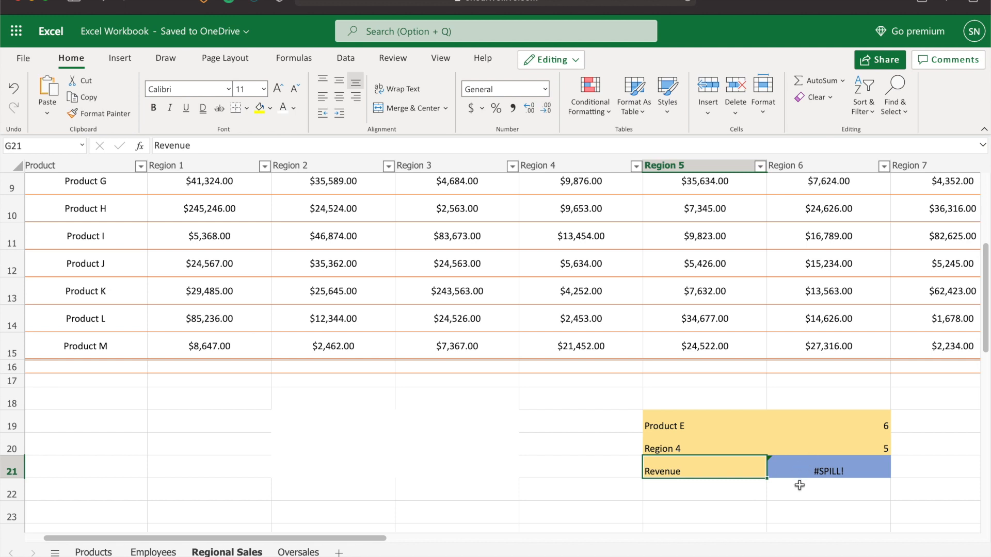
scroll(782, 505, down, 1)
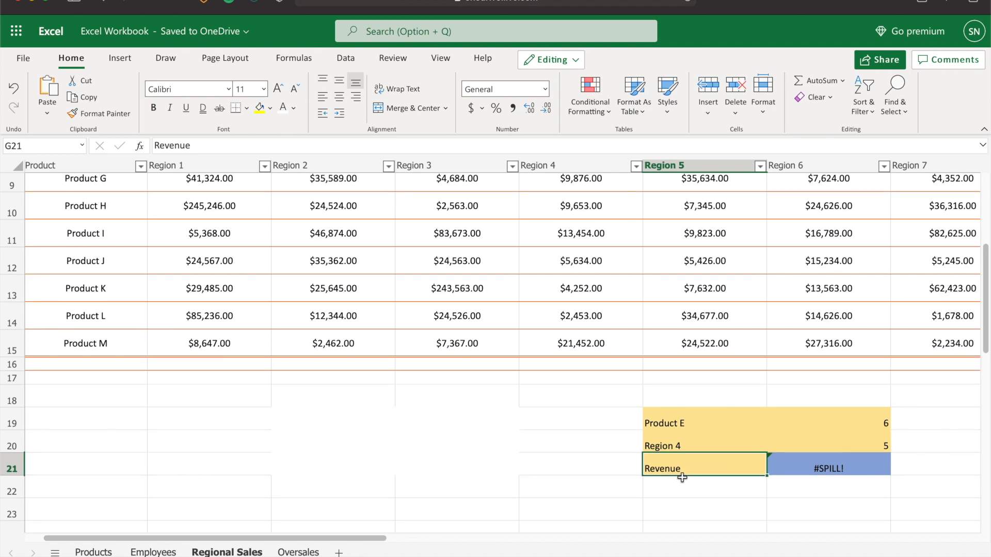
scroll(680, 475, up, 1)
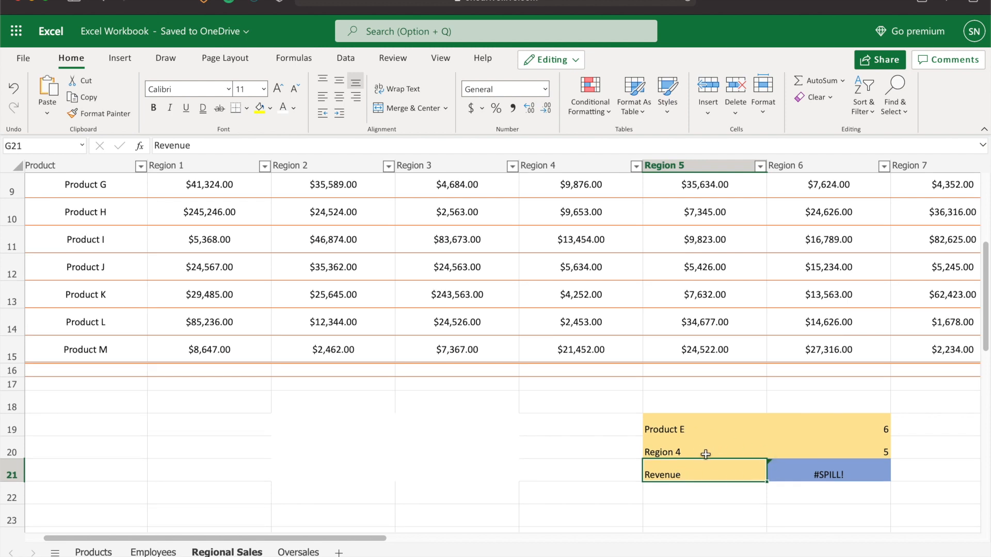
click(856, 474)
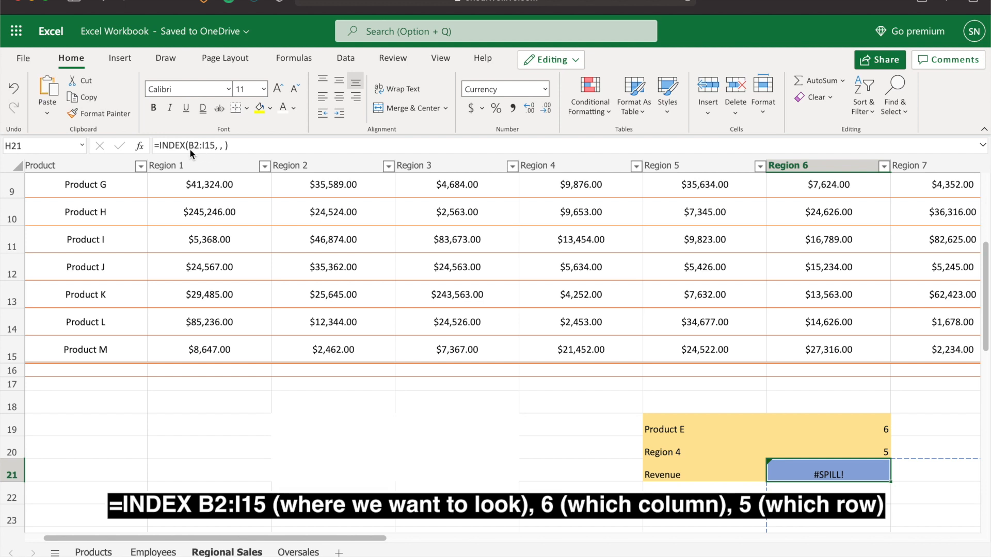
click(218, 144)
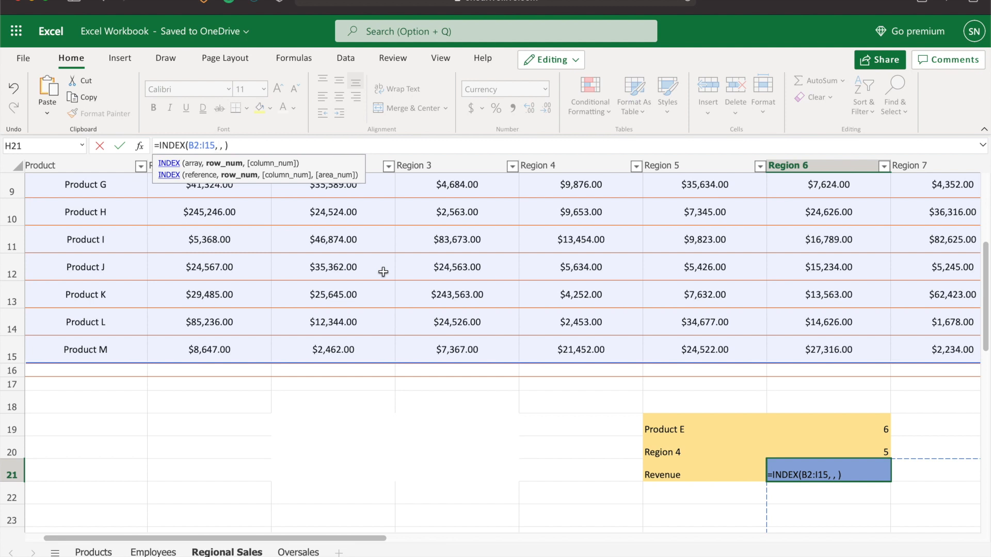
text(6)
click(229, 146)
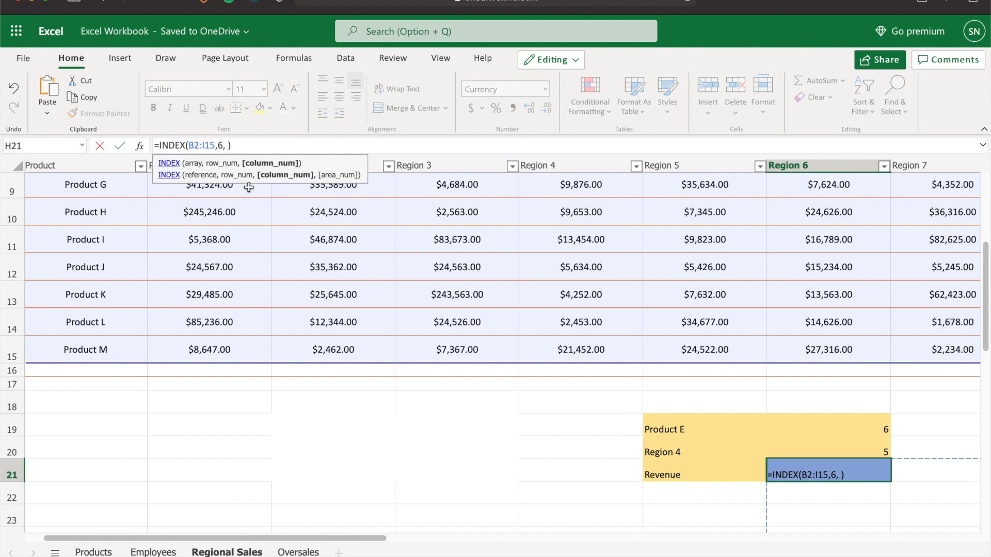
text(5)
key(Return)
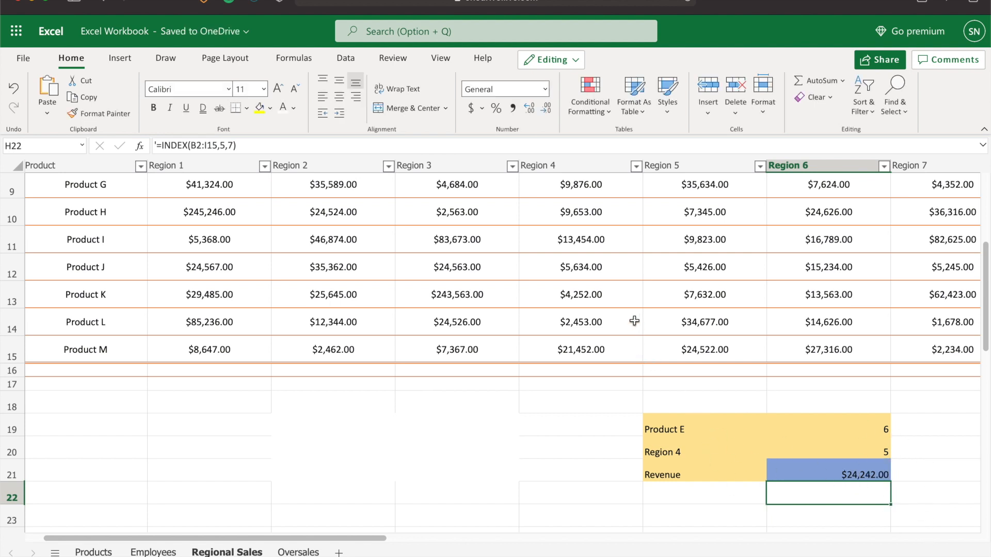
Reveal the hidden second lookup block in D19:E21 by setting its font colour to black
scroll(585, 292, up, 1)
scroll(586, 293, up, 2)
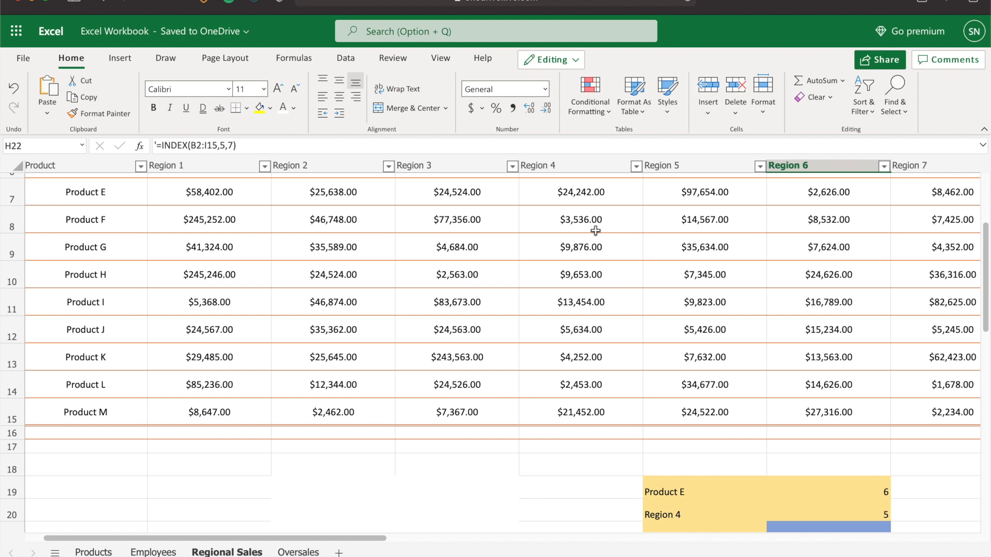
scroll(581, 372, down, 3)
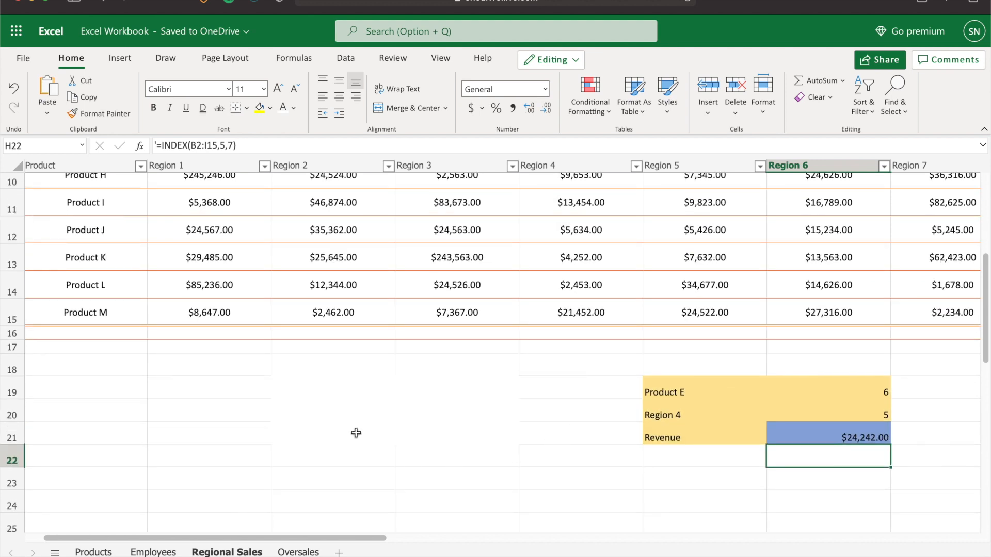
drag(273, 372, 345, 433)
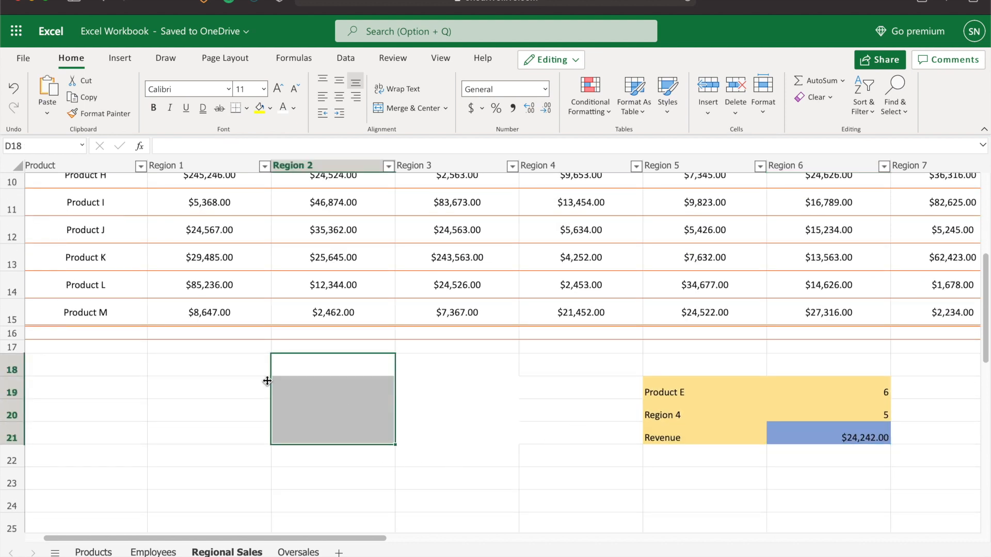
click(246, 373)
drag(310, 390, 460, 435)
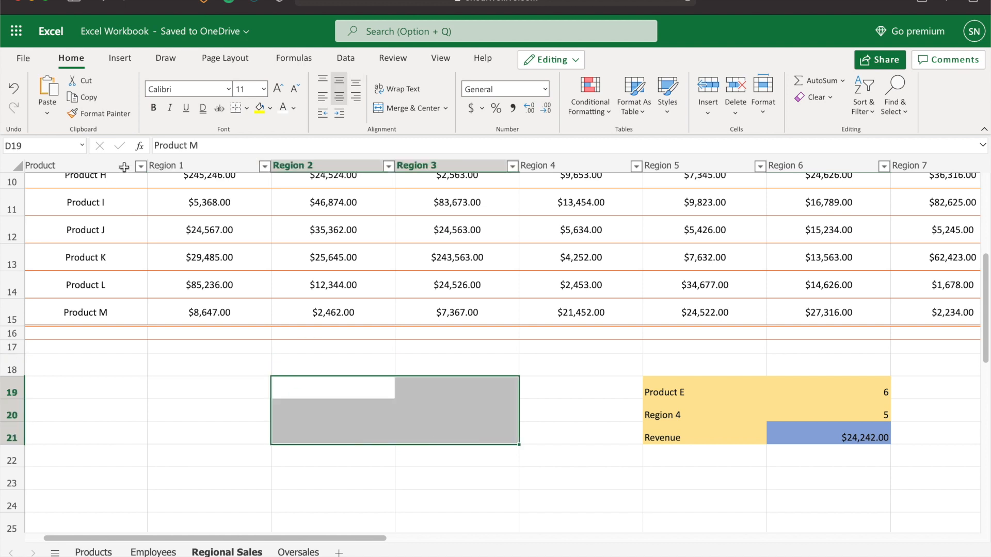
click(293, 110)
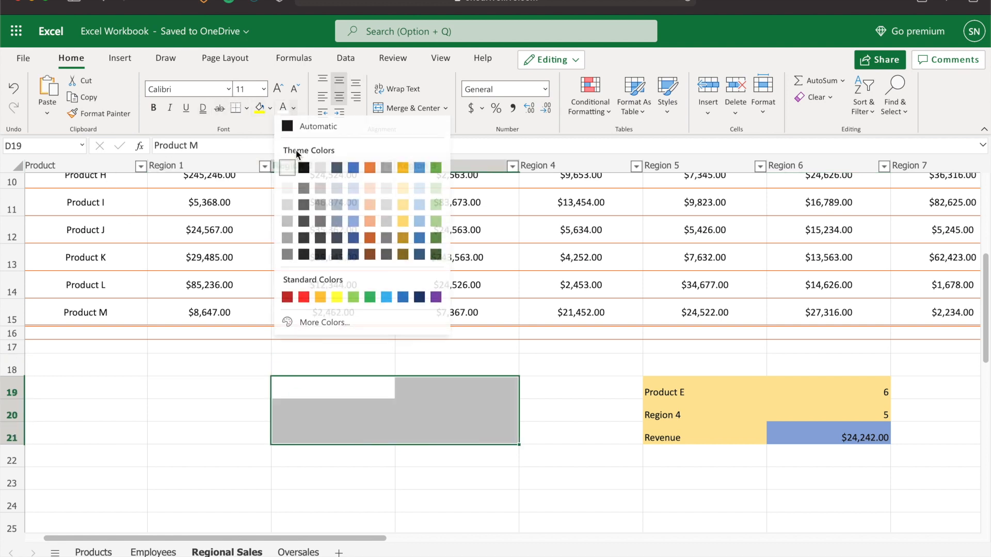
click(302, 168)
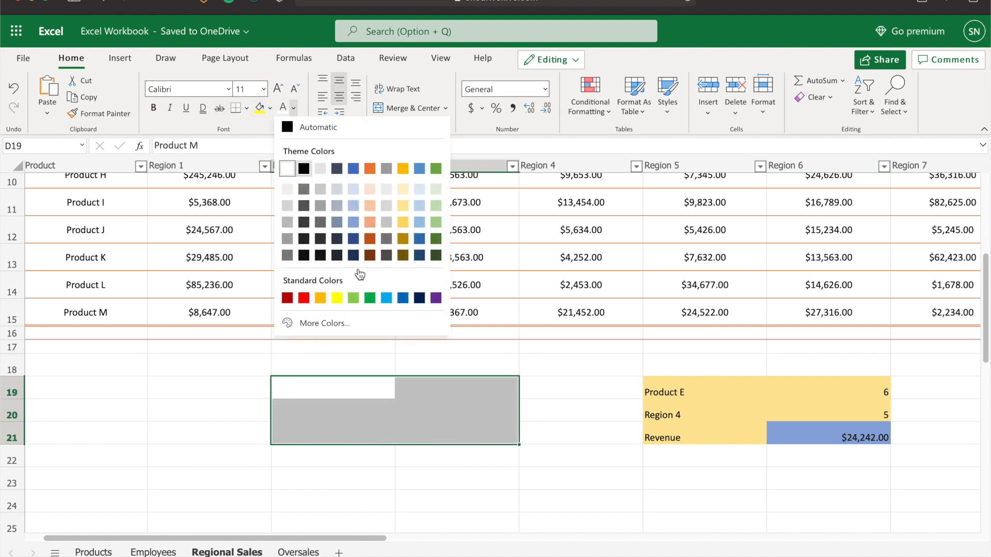
Inspect the MATCH formulas beside Product M and Region 3 in the second lookup block
click(234, 411)
click(426, 415)
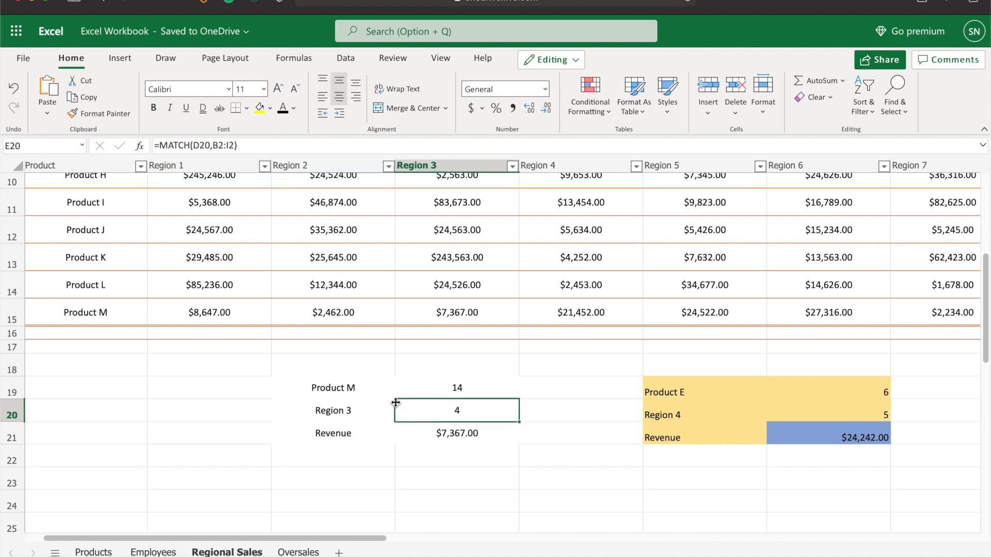
click(435, 386)
click(450, 410)
click(450, 393)
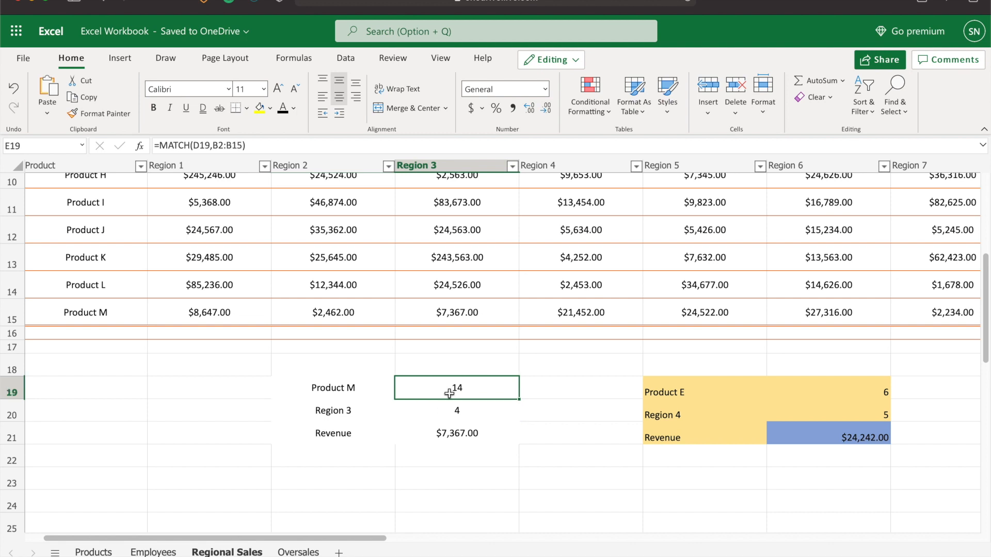
click(455, 413)
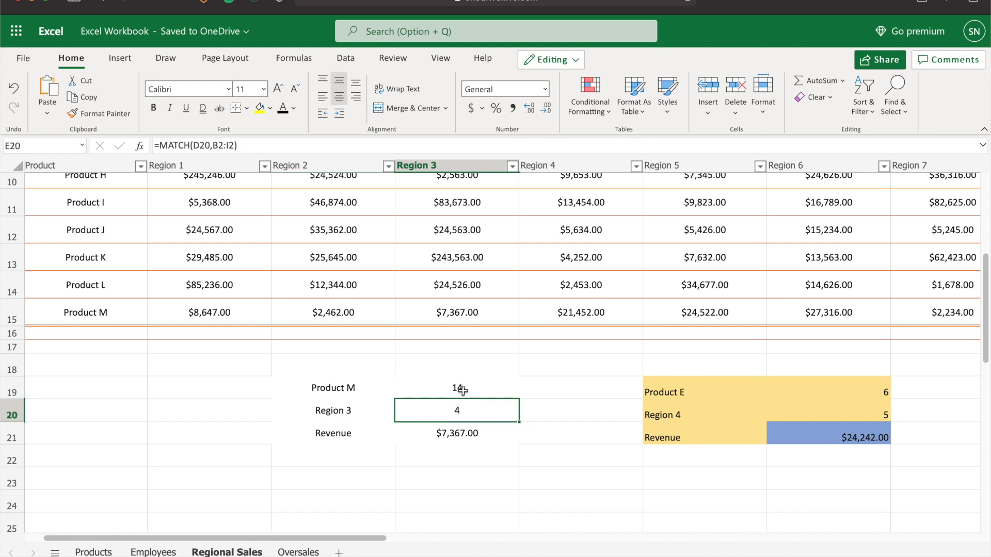
click(463, 390)
Examine the nested INDEX and MATCH formula in the second block's Revenue cell alongside its input cells
click(471, 438)
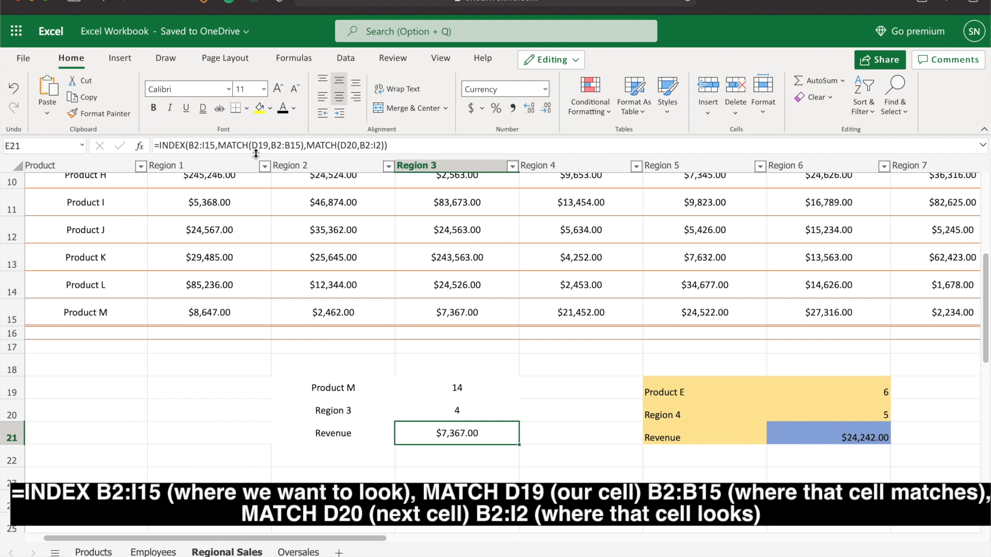
click(458, 411)
click(471, 440)
click(469, 413)
click(467, 436)
click(353, 412)
click(358, 391)
click(362, 410)
click(362, 394)
click(364, 414)
click(365, 394)
click(366, 404)
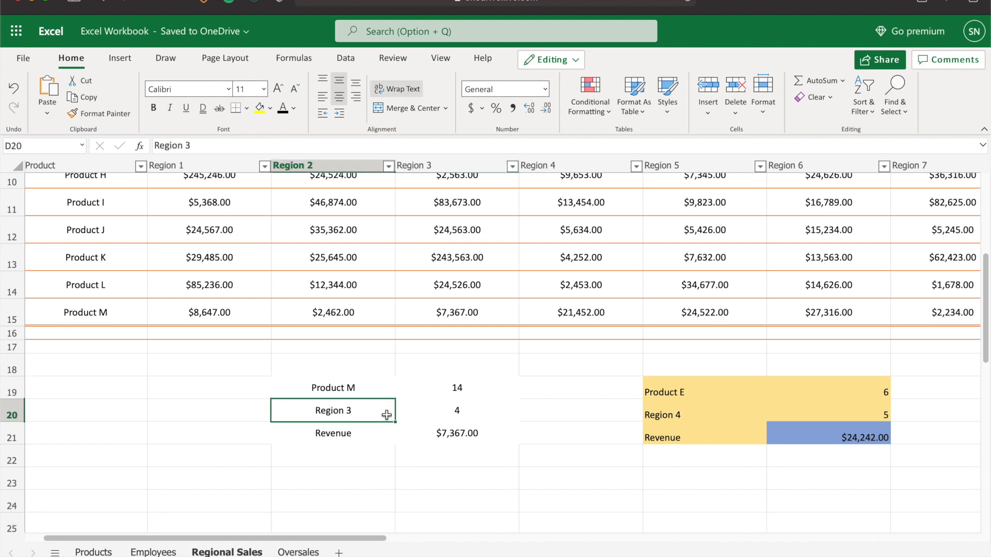
click(456, 439)
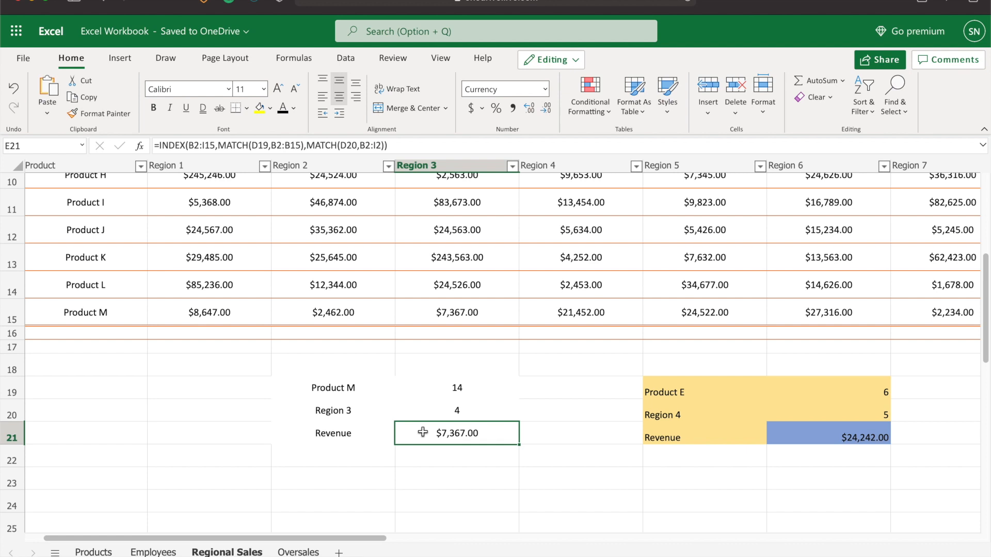
Change the second lookup block's product input in D19 to Product C
click(356, 391)
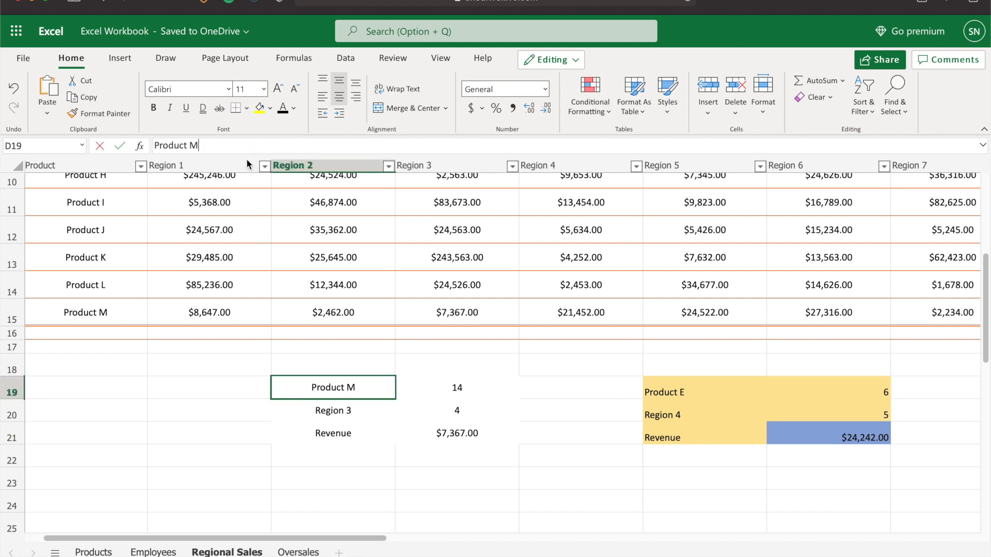
click(225, 146)
key(BackSpace)
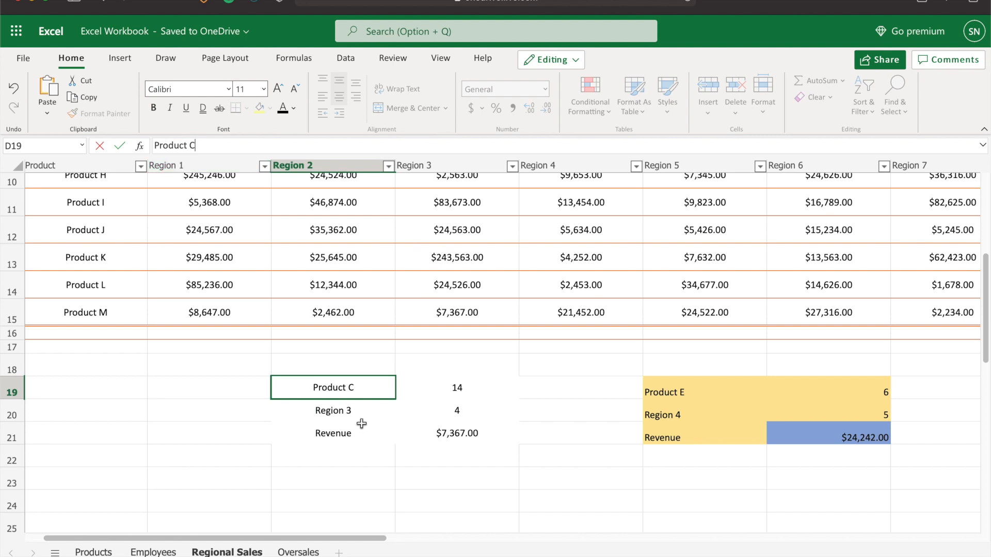
Change the second lookup block's region input in D20 to Region 6
click(347, 410)
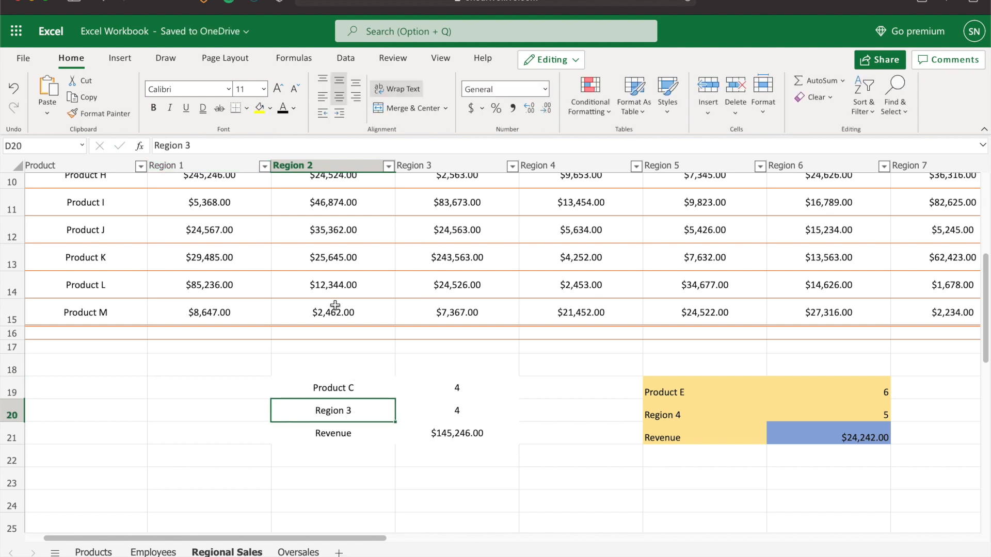
click(225, 146)
key(BackSpace)
text(6)
key(Return)
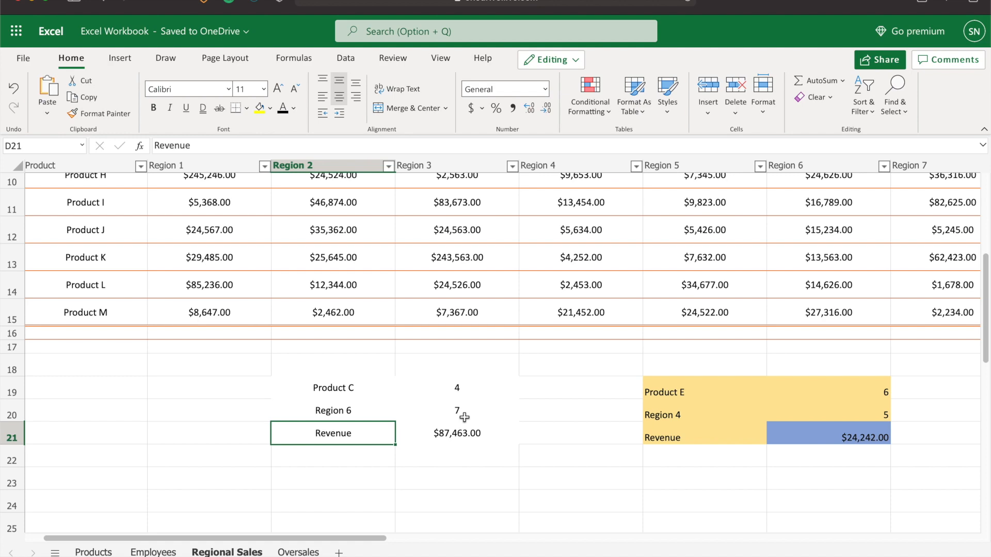
Scroll through the regional sales table to check Product C's Region 6 figure against the Revenue result
scroll(649, 301, right, 3)
scroll(434, 405, up, 3)
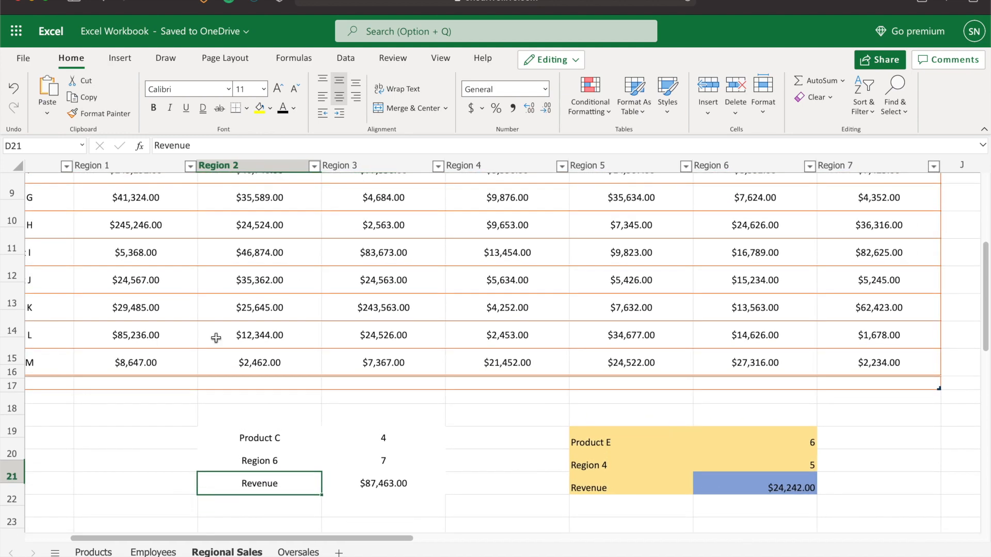
scroll(215, 338, up, 4)
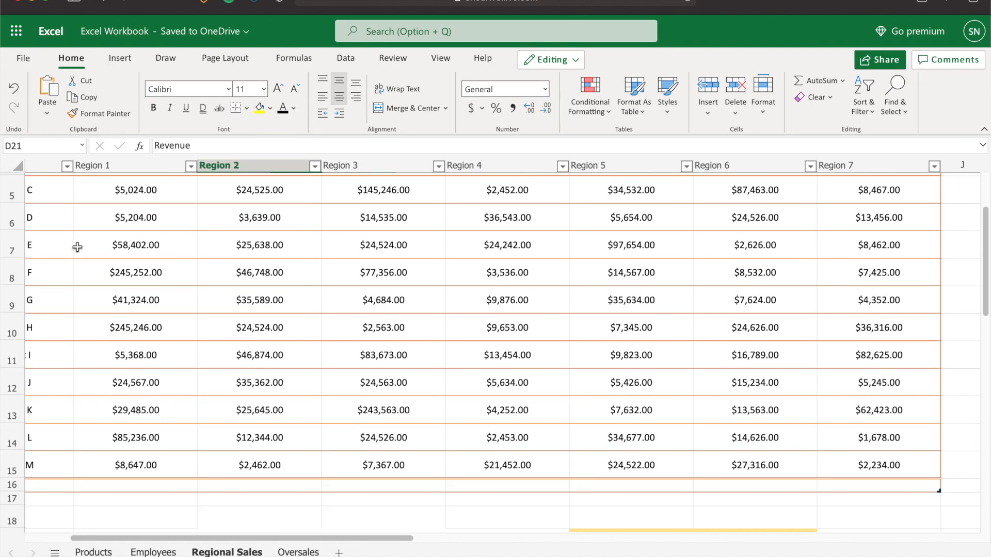
scroll(49, 224, up, 1)
scroll(583, 285, down, 2)
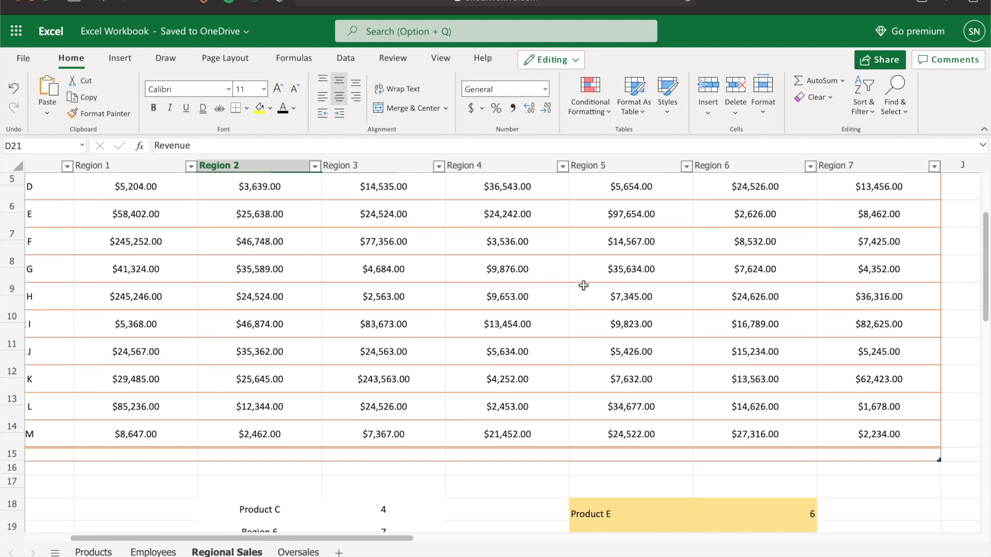
scroll(568, 283, up, 4)
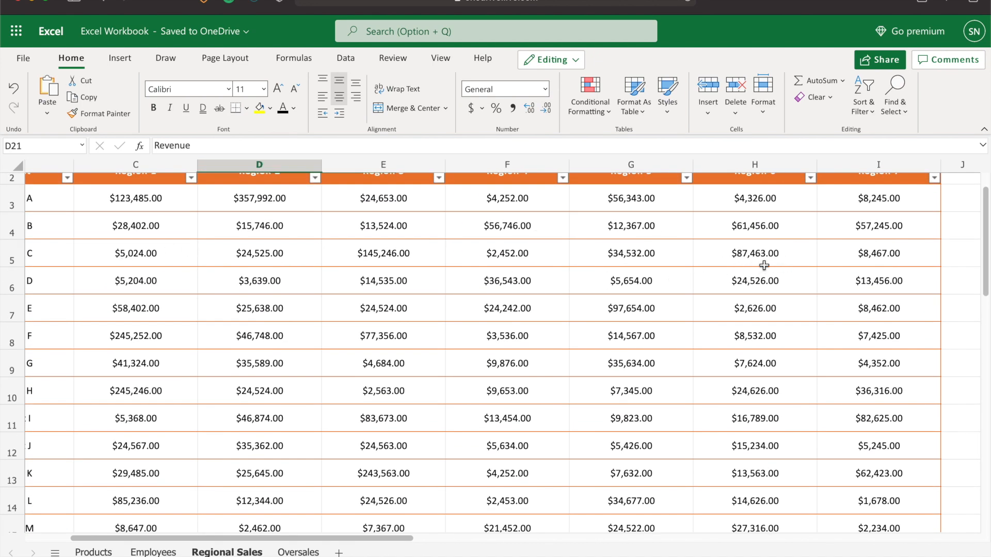
scroll(421, 399, down, 3)
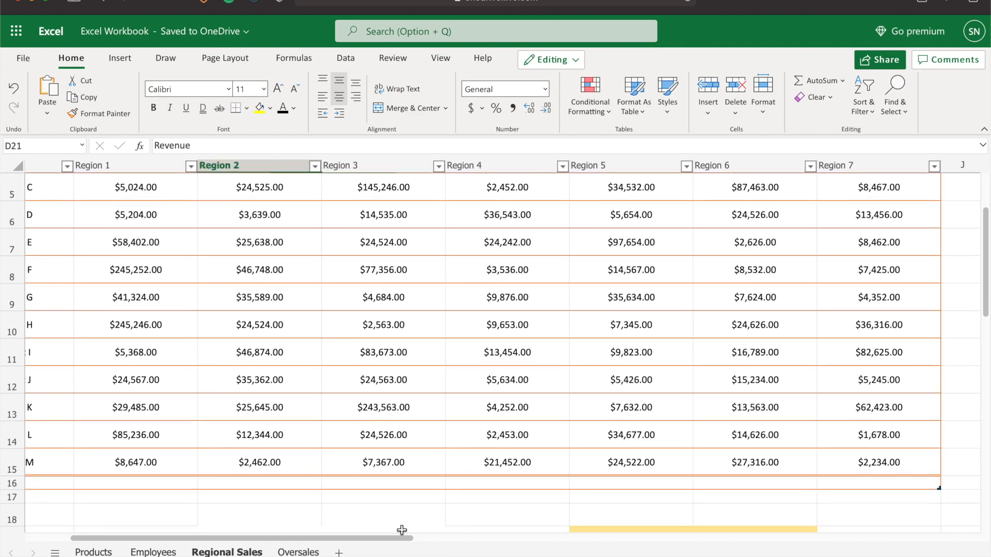
scroll(405, 516, down, 5)
Switch to the Employees sheet and browse the employee records table and the ID numbers in H3:H4
click(402, 395)
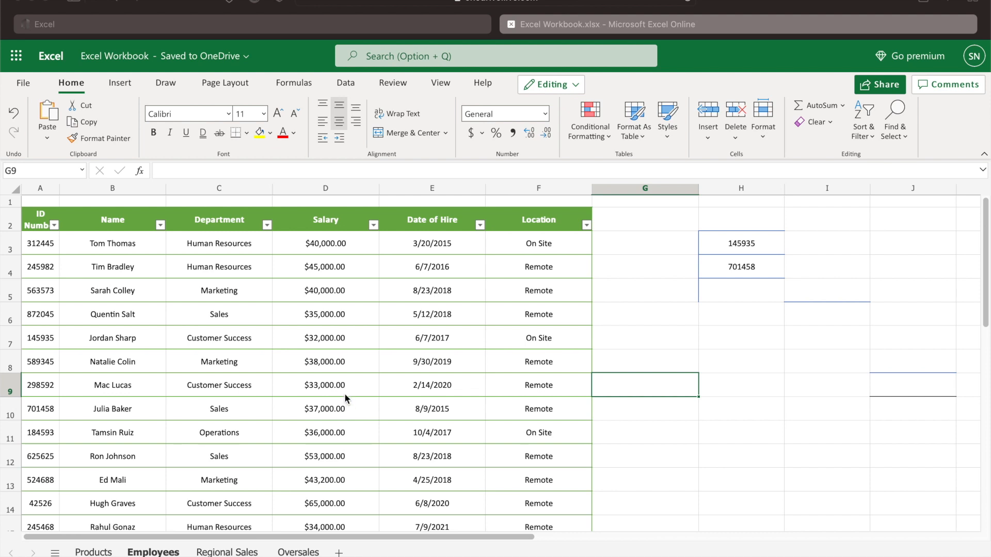
scroll(328, 391, down, 1)
scroll(235, 366, up, 1)
scroll(540, 294, down, 1)
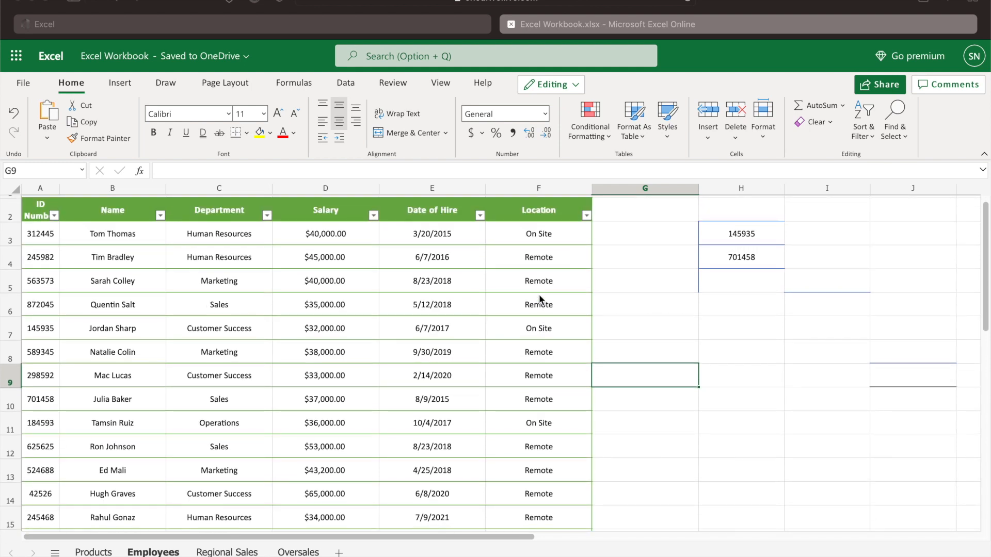
scroll(563, 364, down, 5)
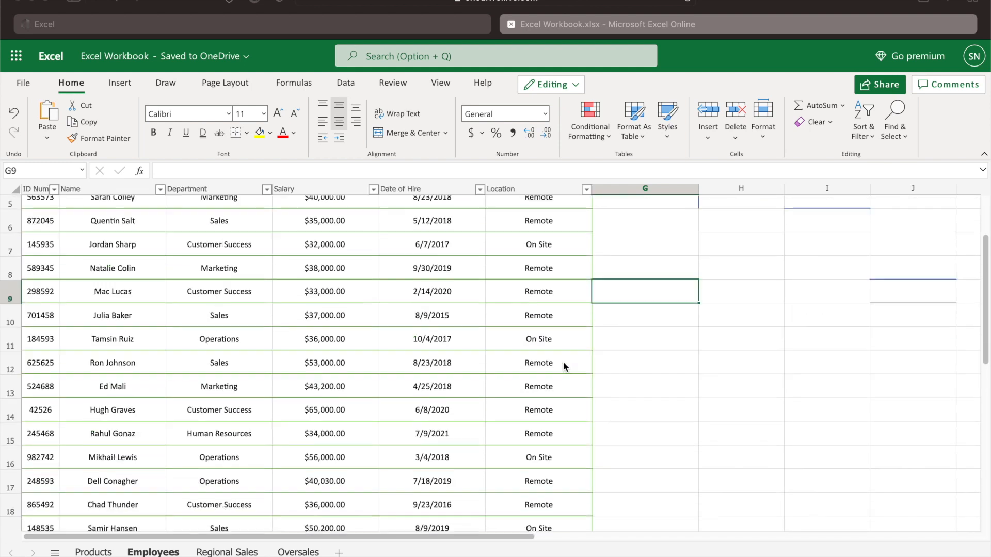
scroll(568, 371, down, 1)
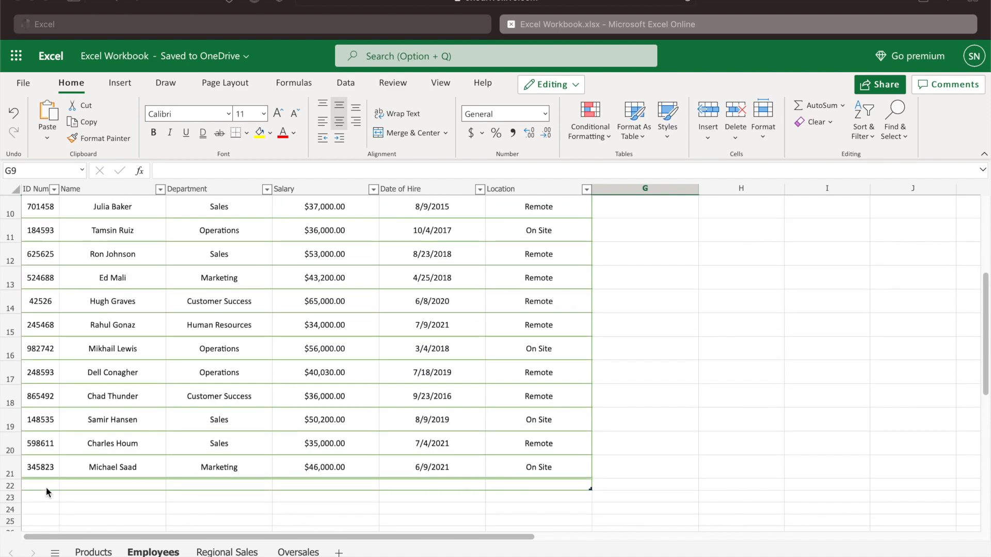
scroll(187, 435, up, 6)
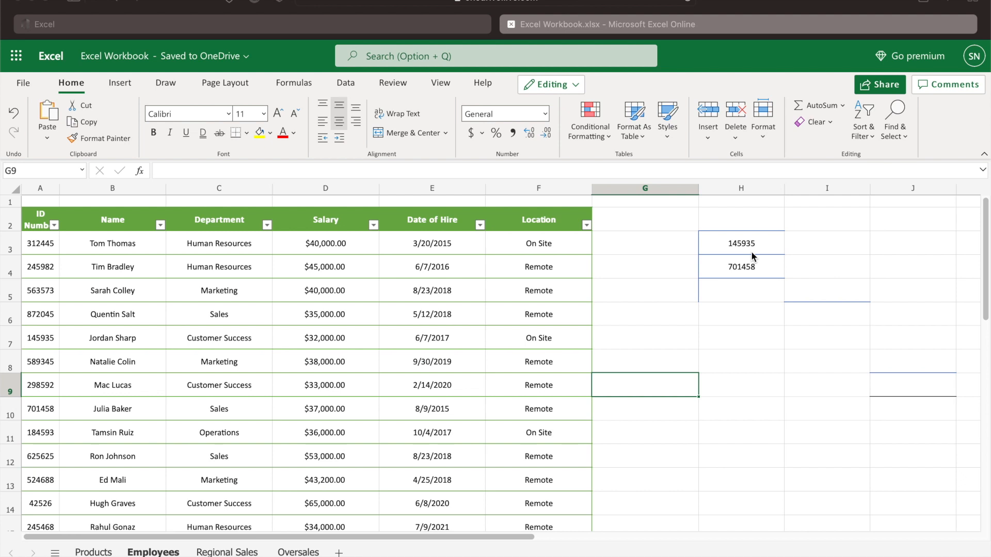
In I3, enter a VLOOKUP formula finding H3 within columns A:F, returning column 2 with False for exact match
click(831, 247)
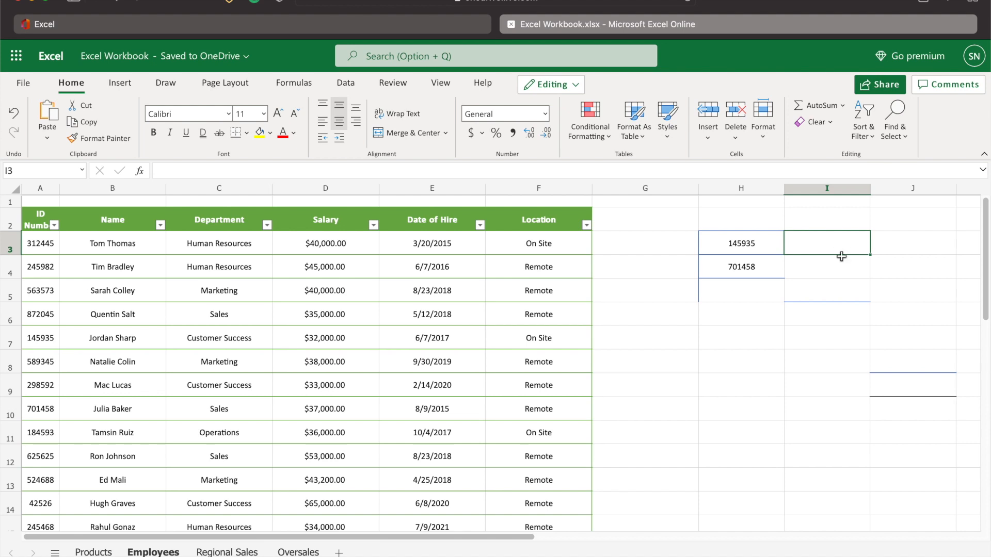
text(=)
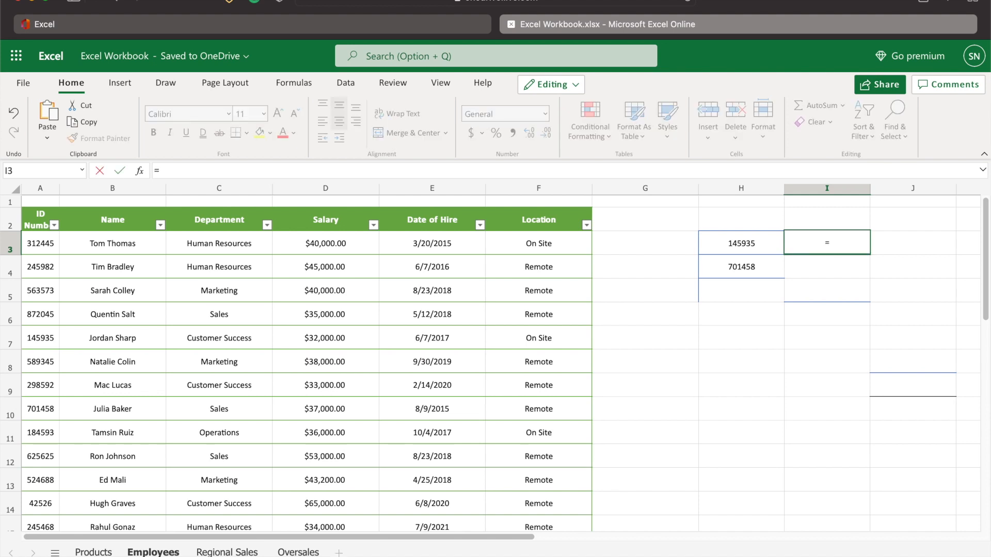
text(vlookup)
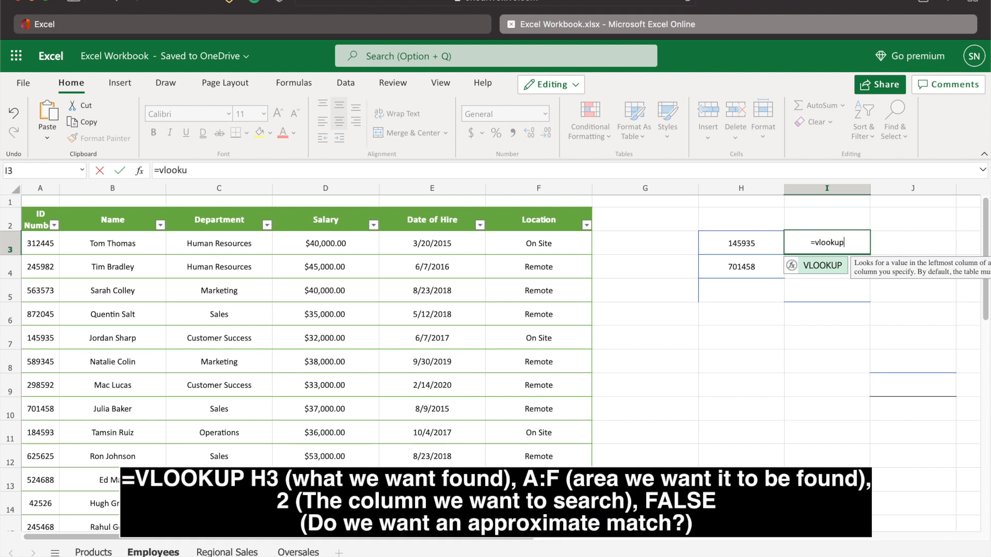
text(()
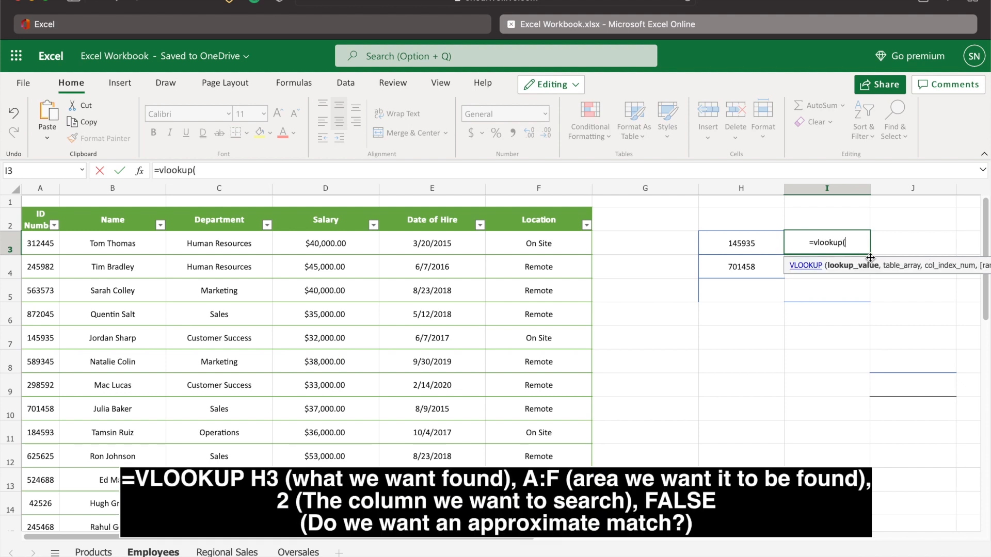
click(764, 245)
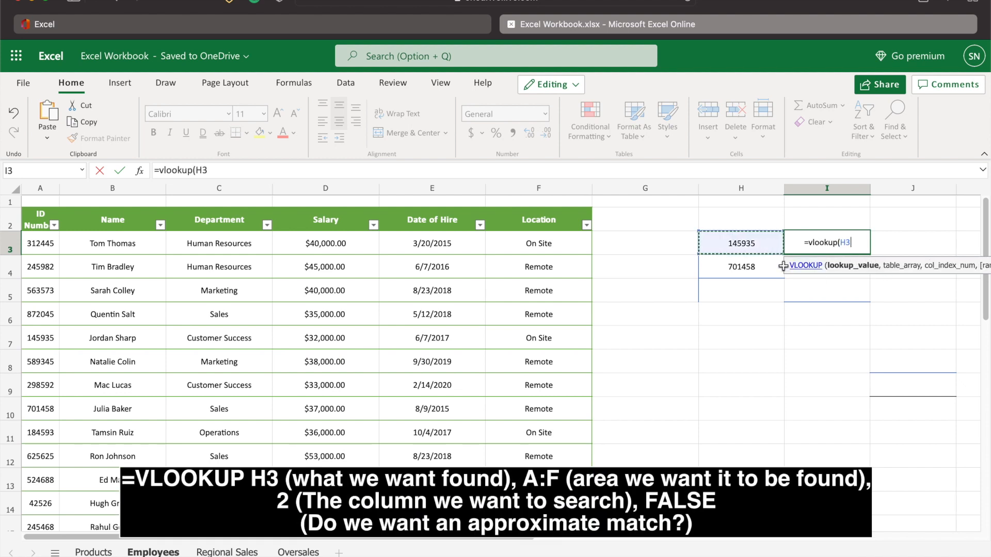
text(,)
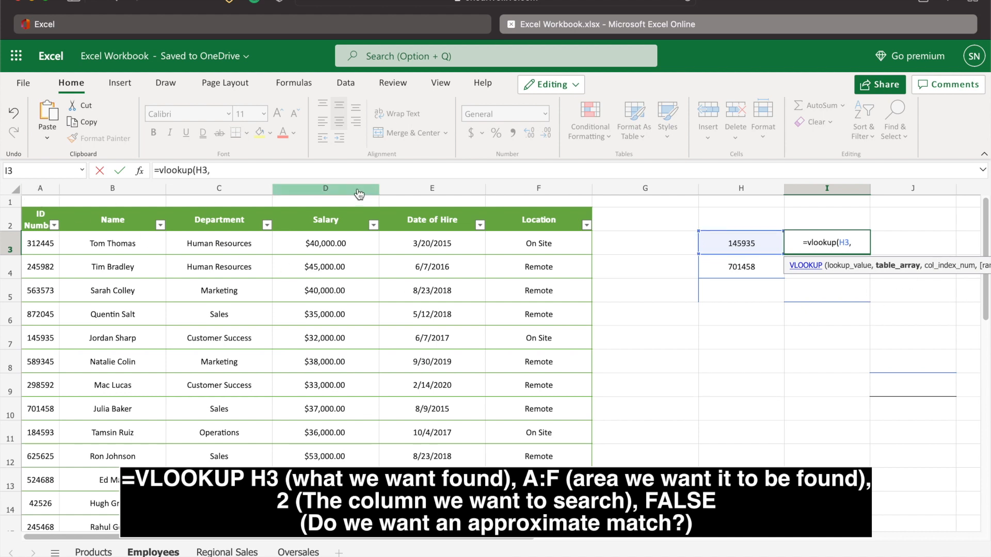
click(38, 188)
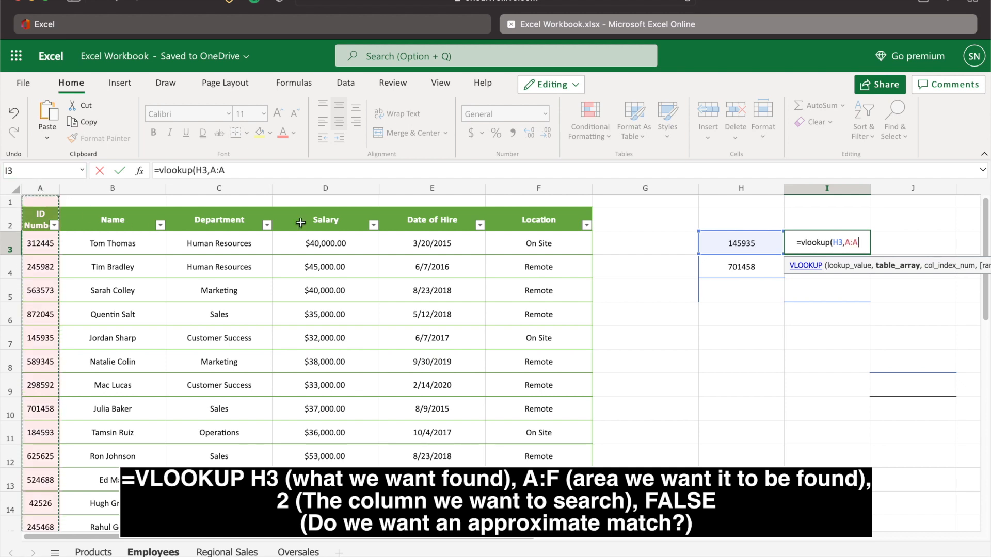
shift+click(556, 192)
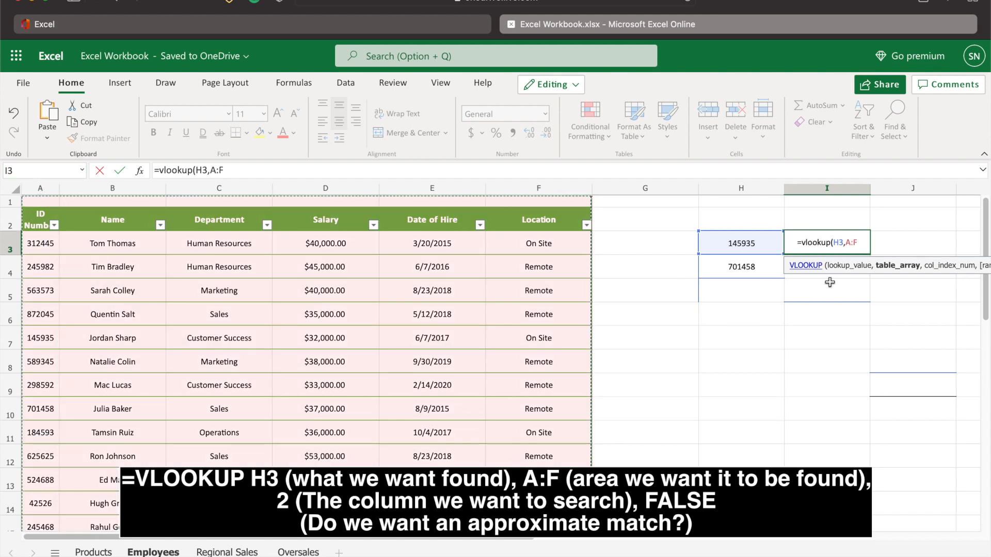
text(,)
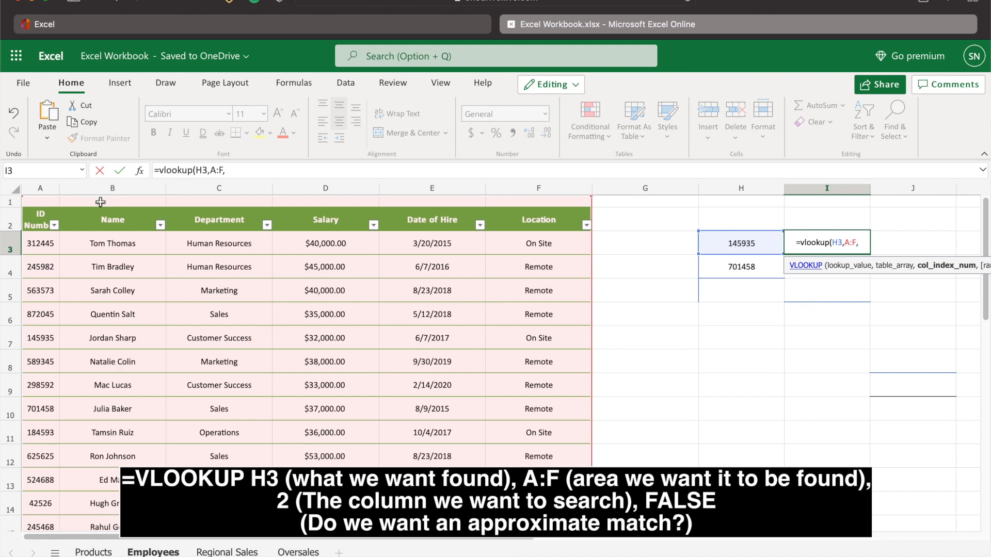
text(2)
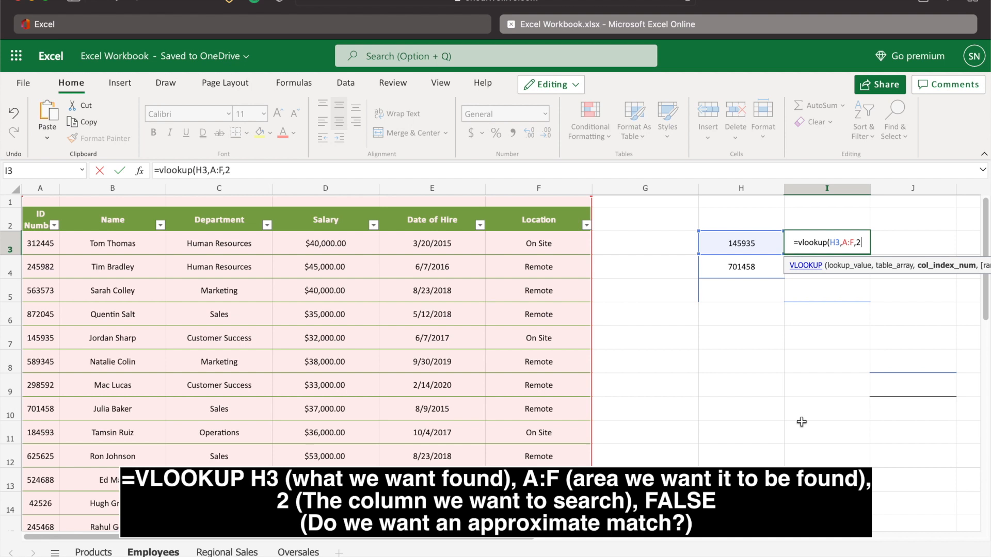
text(,False)
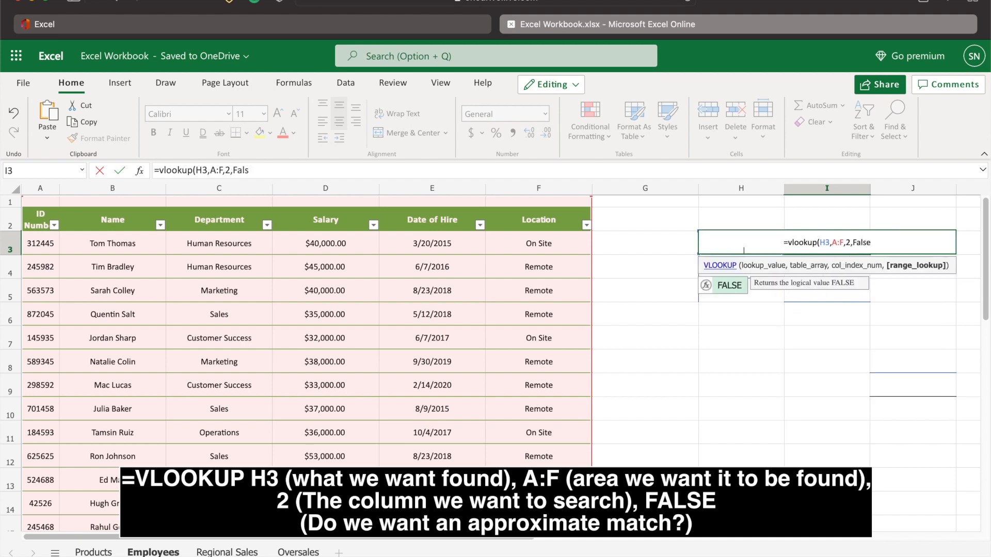
text())
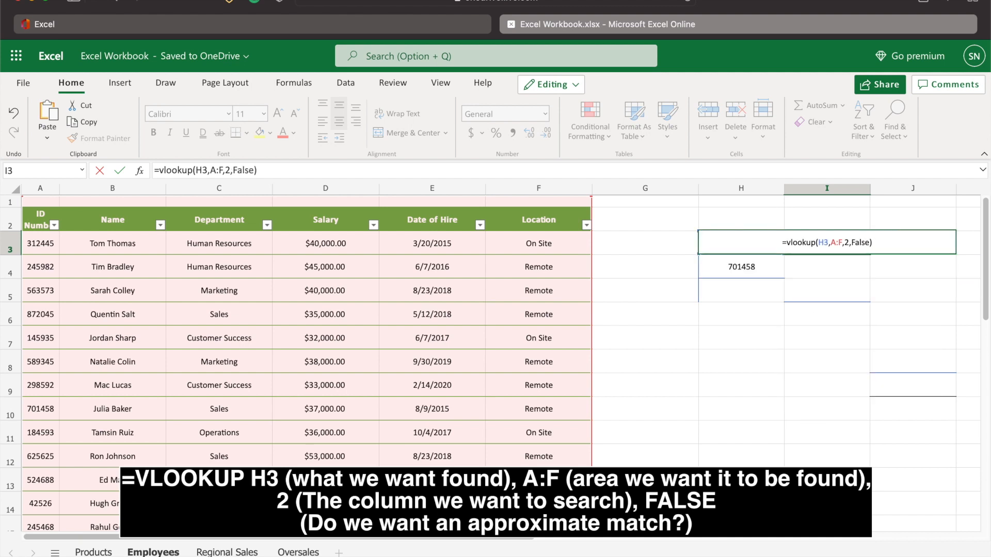
key(Return)
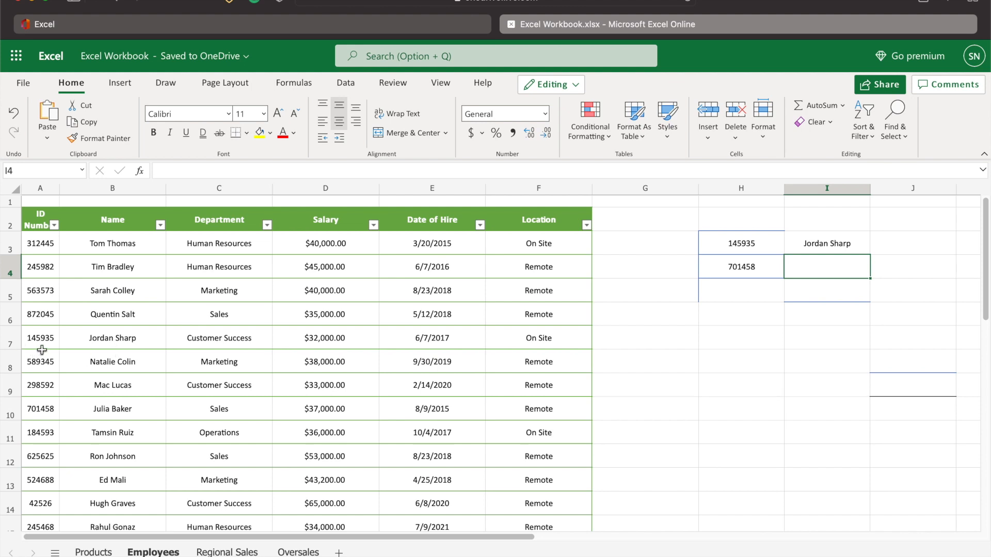
In I4, enter a VLOOKUP formula finding H4 within columns A:F, returning column 3 with FALSE for exact match
click(827, 283)
click(841, 271)
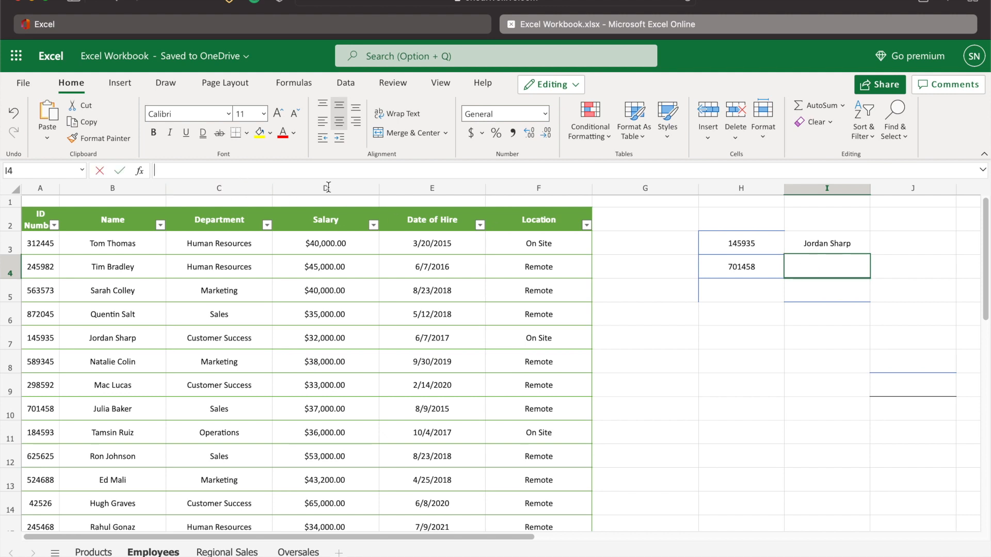
text(=vlook)
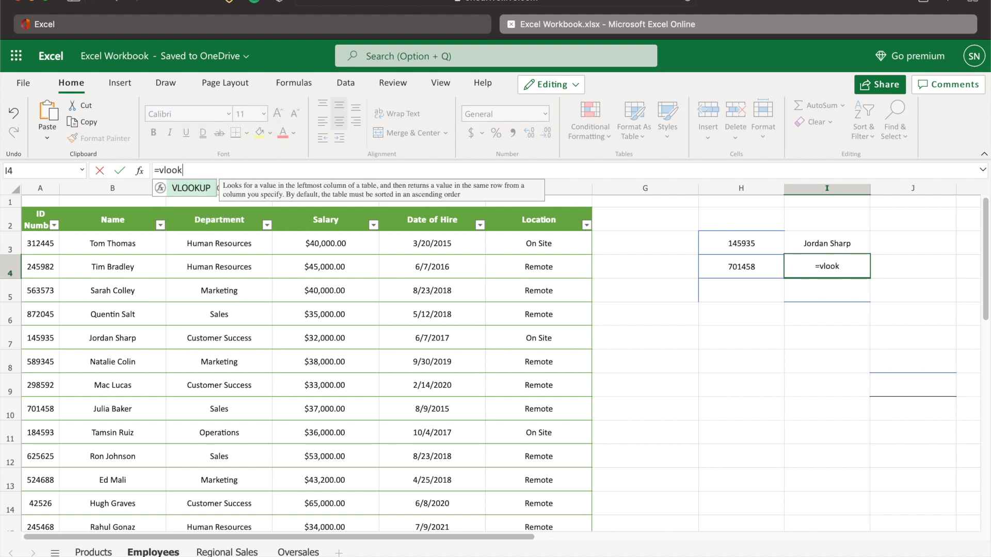
text(up()
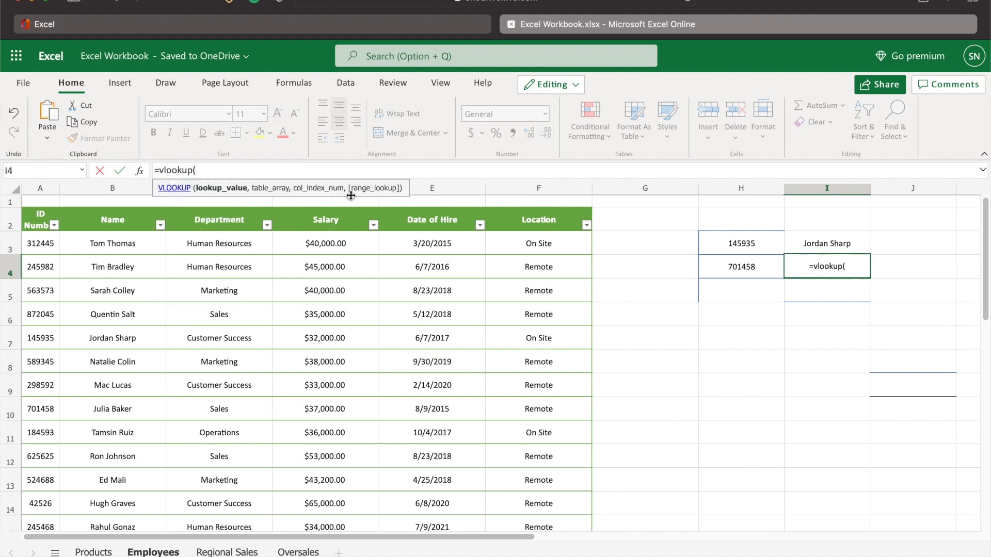
click(743, 271)
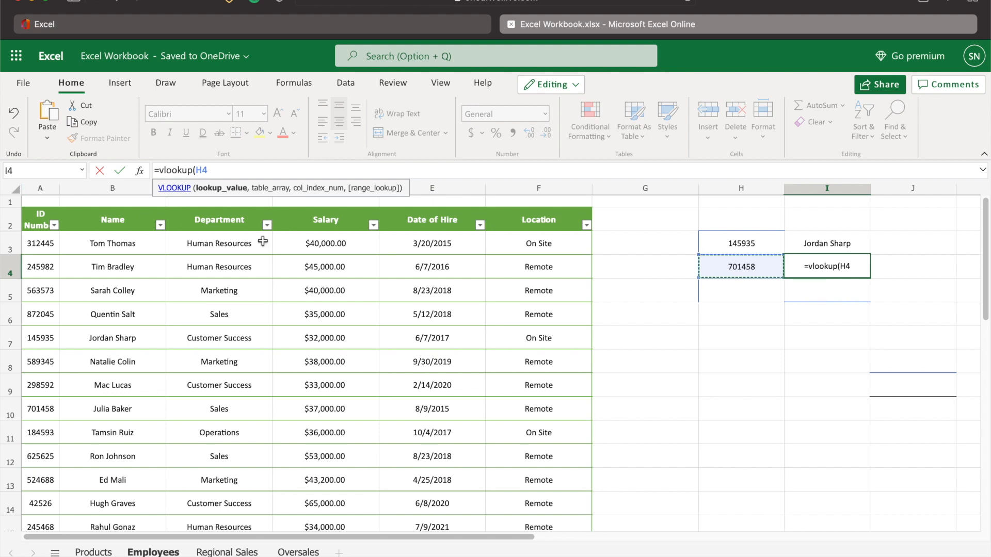
text(,)
click(41, 190)
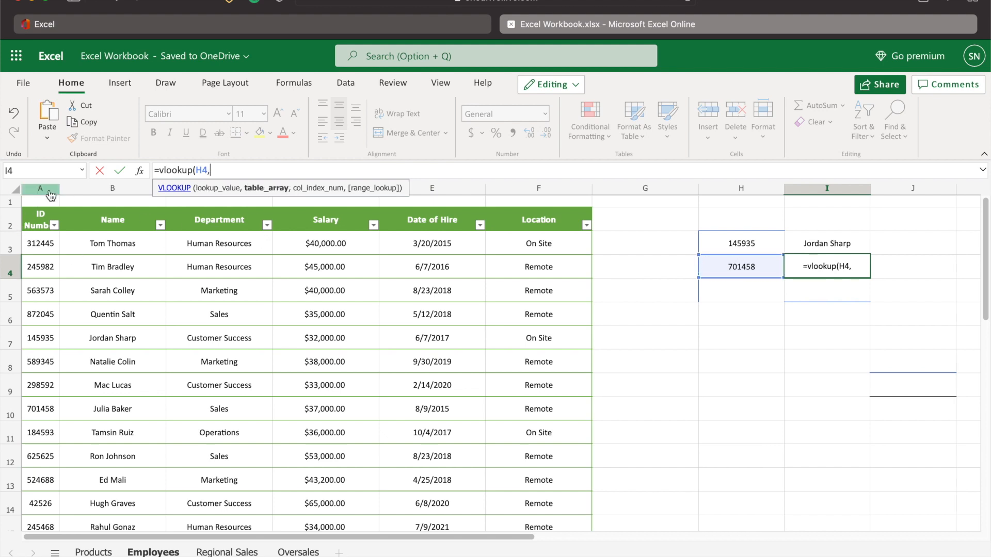
drag(538, 197, 539, 196)
text(,)
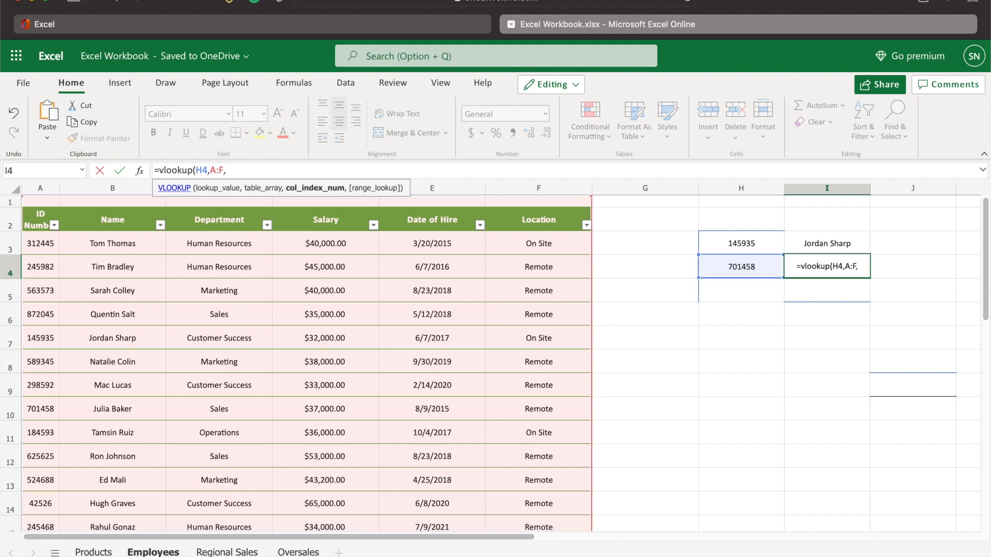
text(3,FASLE)
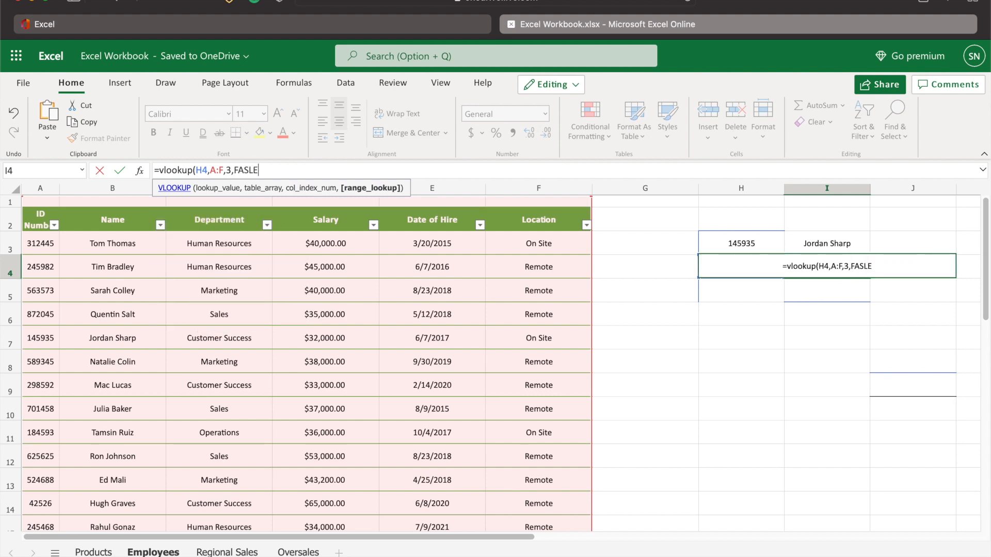
key(BackSpace)
key(BackSpace)
text(Ls)
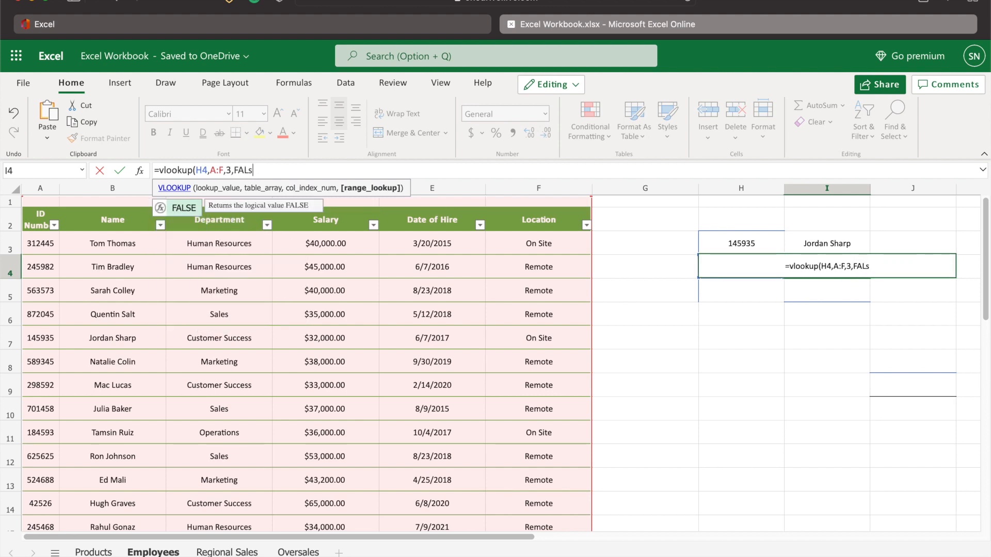
key(BackSpace)
text(SE))
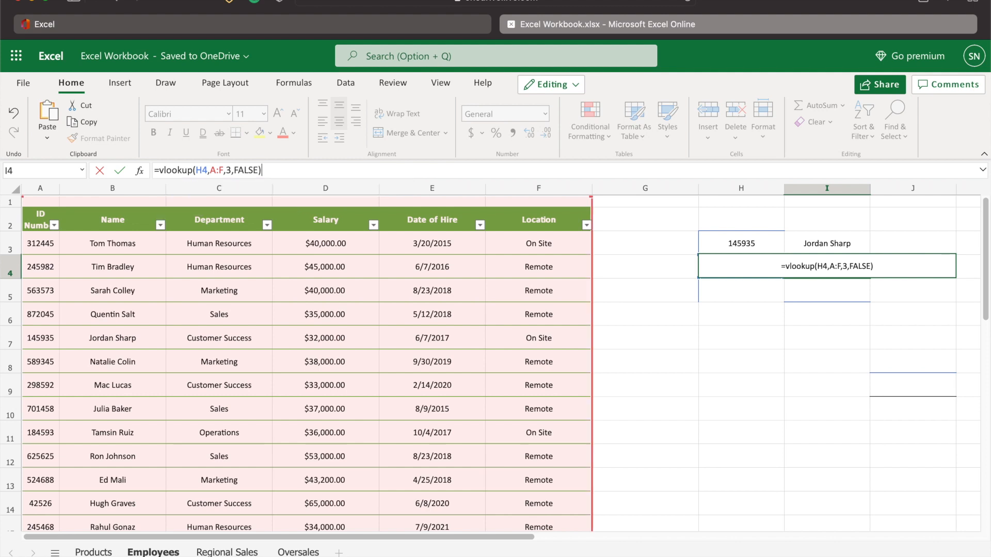
key(Return)
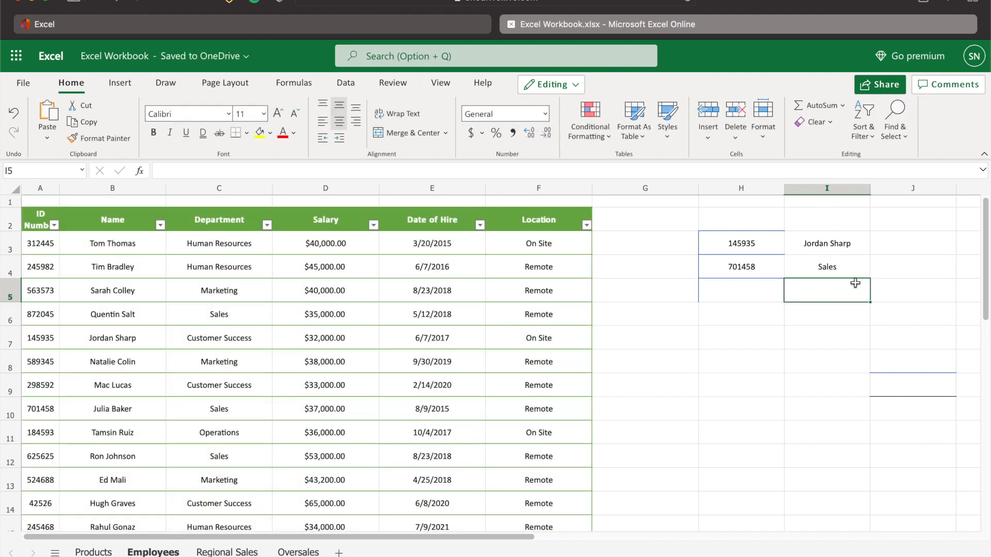
Scroll through the employee records table to check the department of the looked-up ID
scroll(568, 370, down, 1)
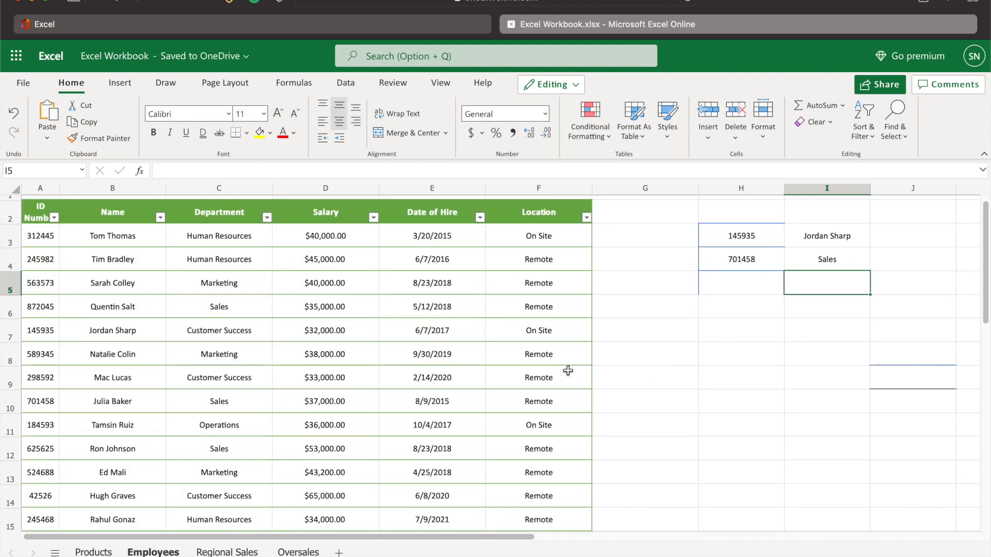
scroll(515, 375, down, 4)
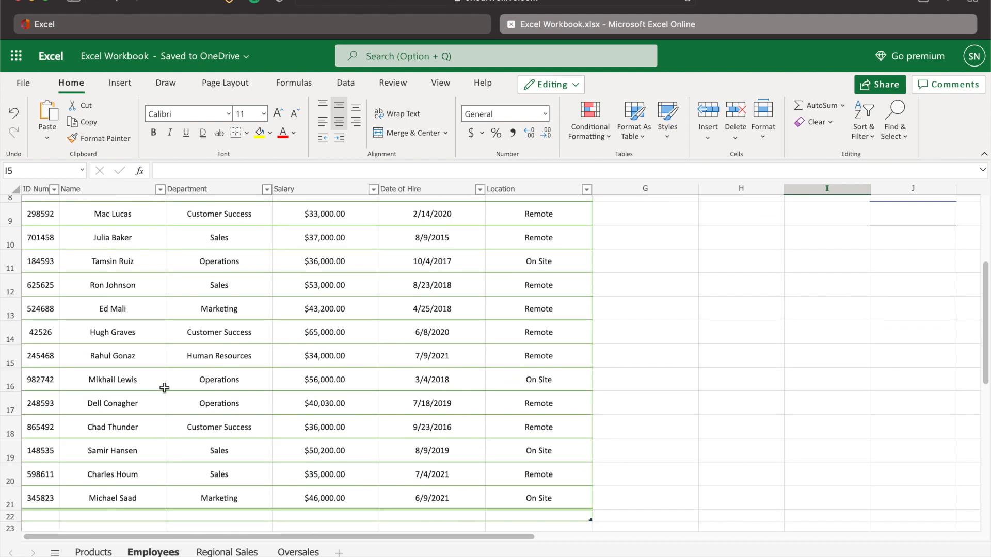
scroll(91, 375, down, 1)
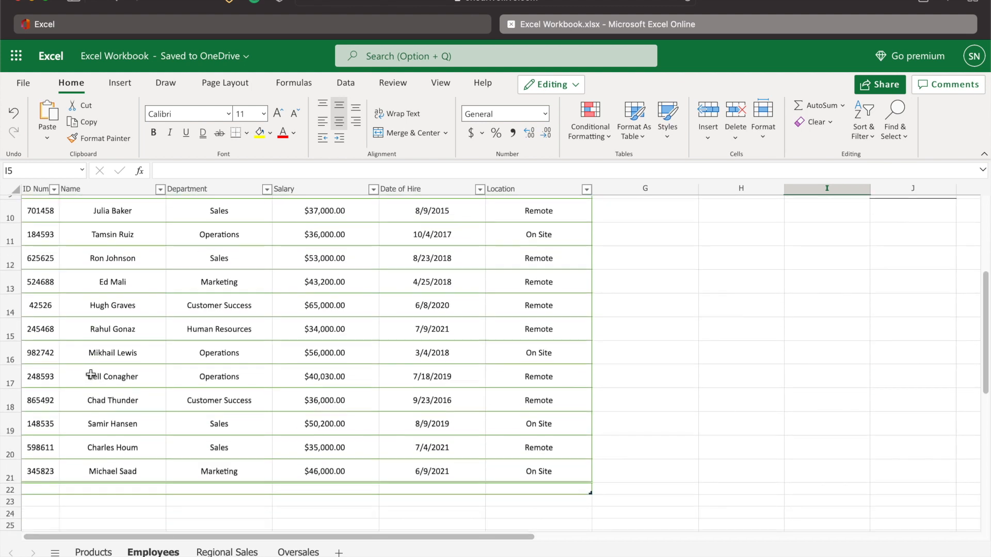
scroll(63, 430, up, 1)
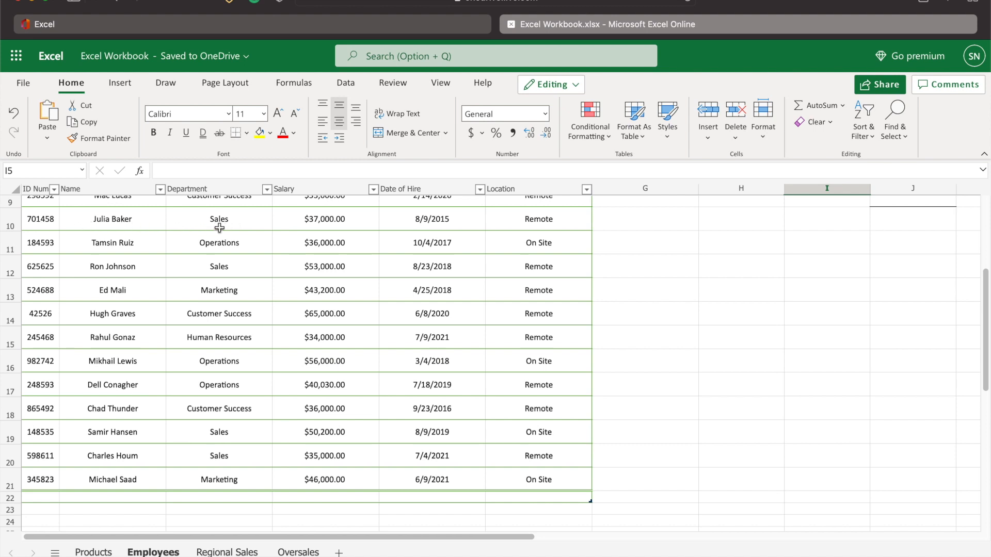
scroll(584, 352, up, 5)
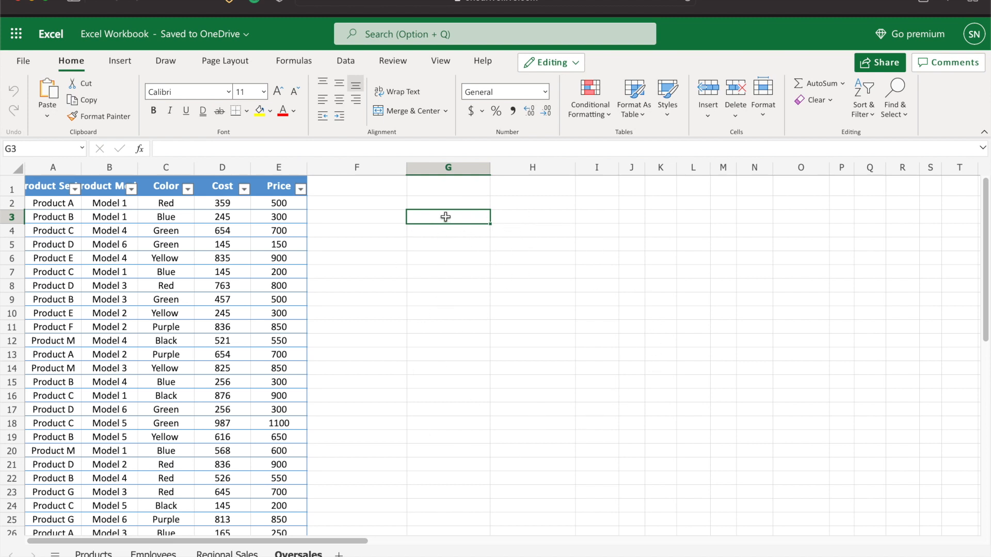
Insert a PivotTable from the Oversales table Table3, placed on the existing worksheet at G3
click(119, 61)
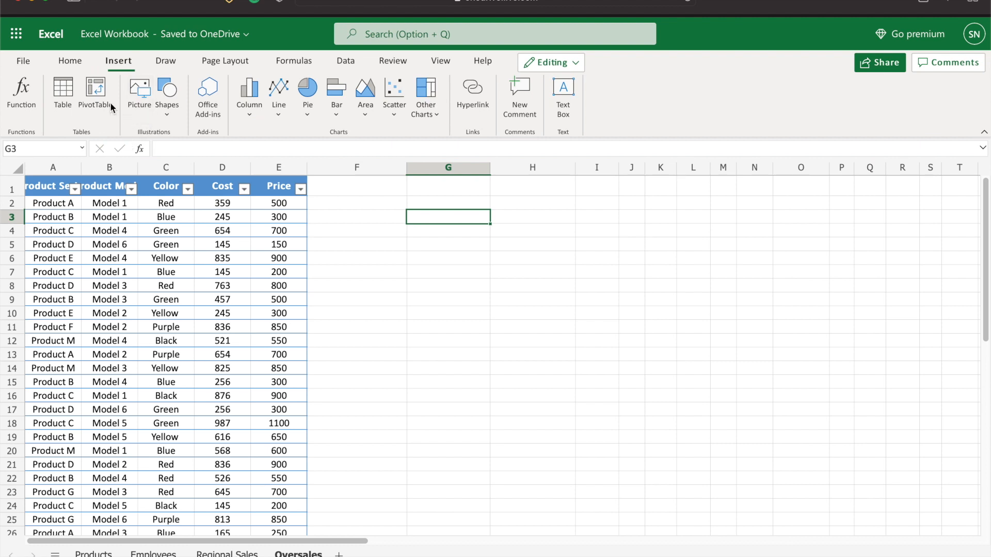
click(95, 92)
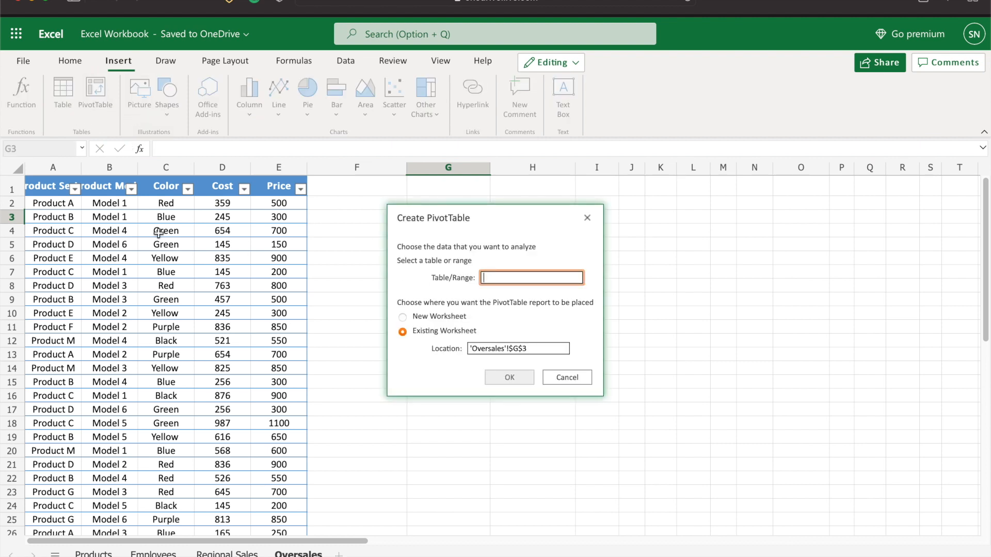
drag(38, 186, 270, 495)
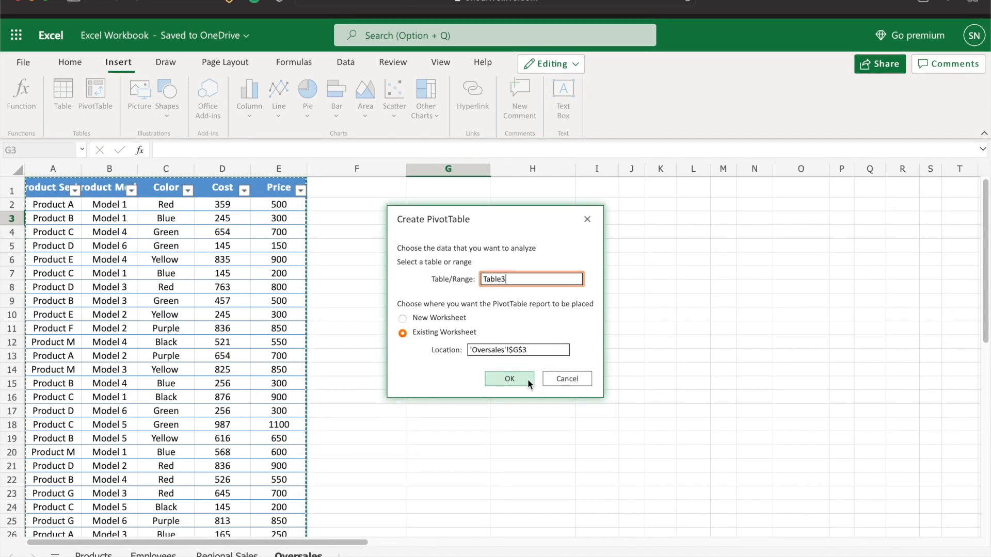
click(509, 382)
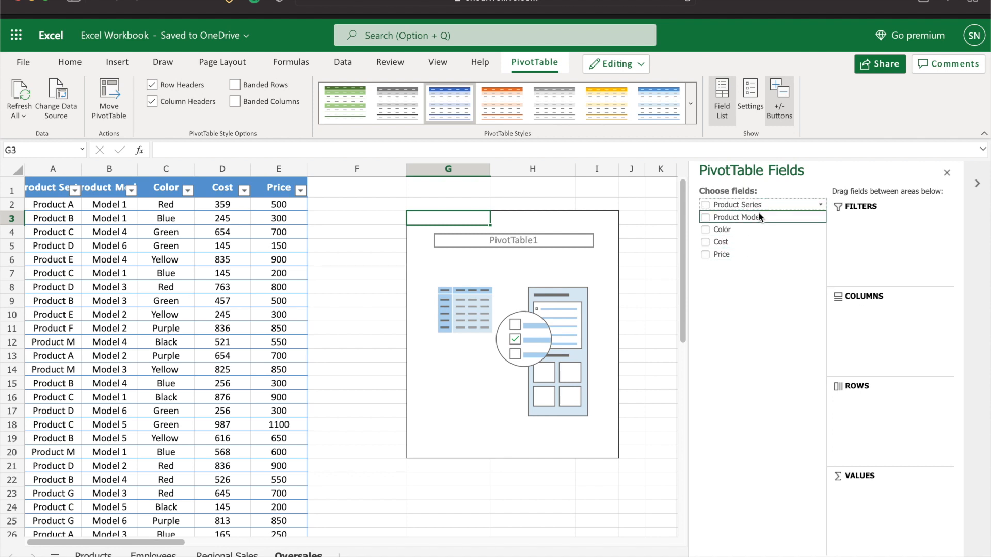
Add Product Series and then Color as the PivotTable's row fields
drag(758, 206, 903, 356)
drag(893, 321, 856, 413)
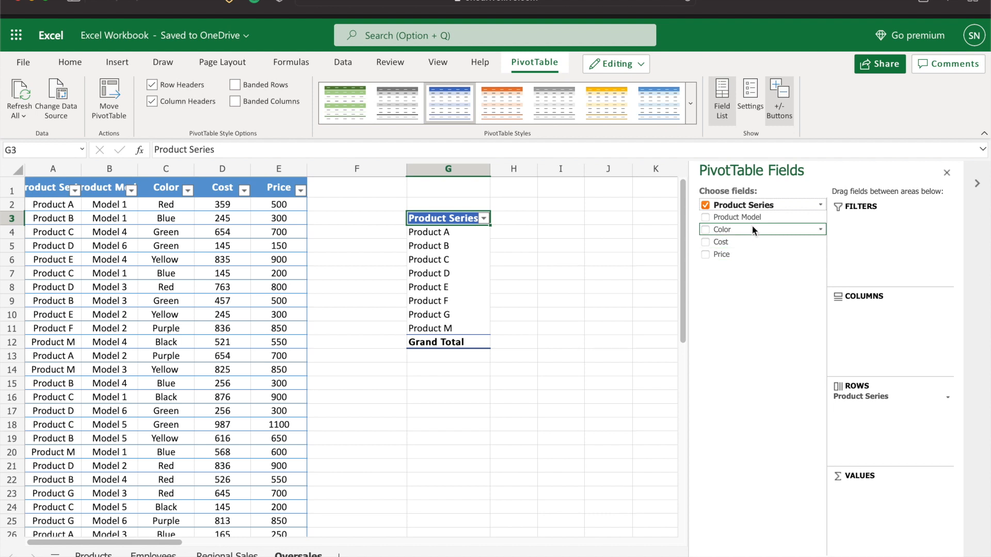
drag(759, 227, 874, 405)
drag(867, 487, 852, 439)
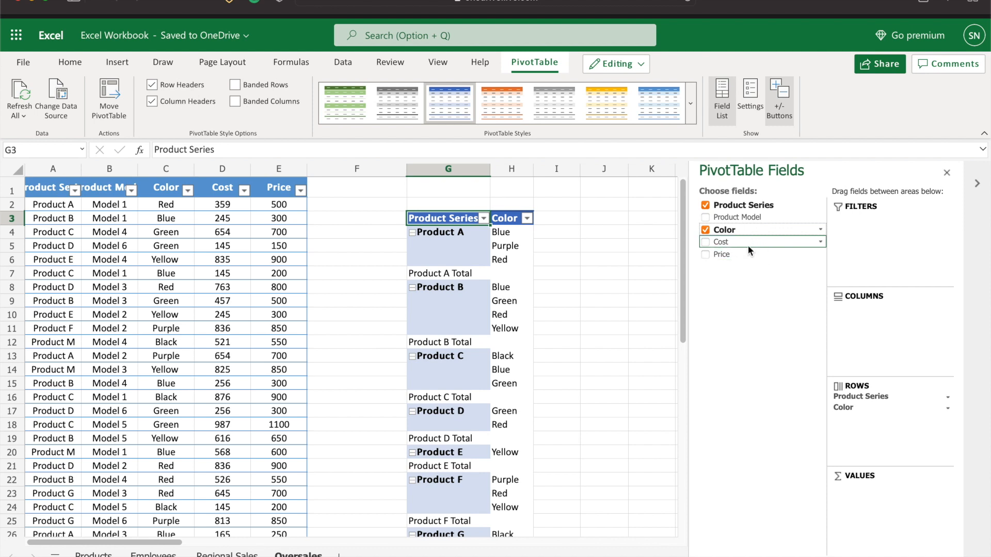
Add Cost to the PivotTable's values as Sum of Cost
drag(748, 245, 880, 326)
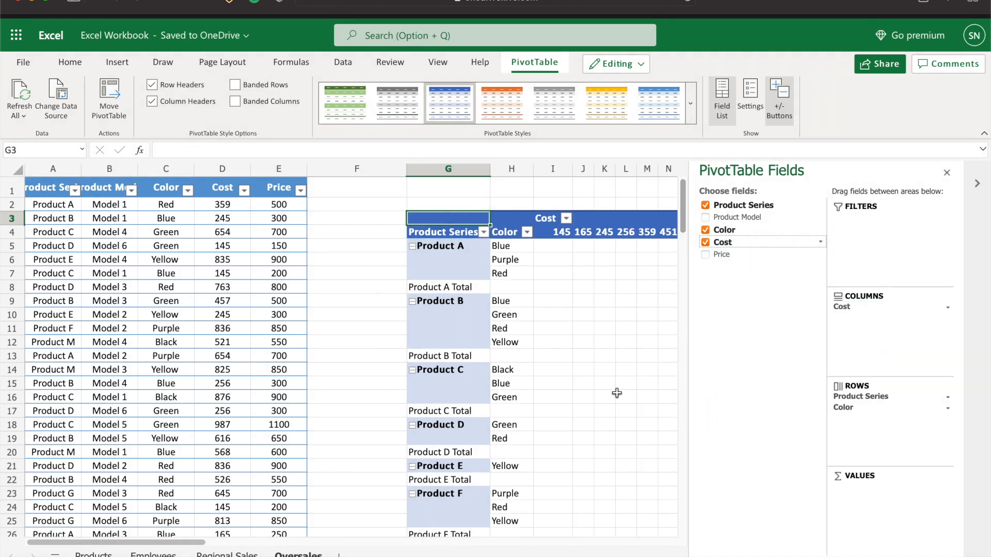
scroll(606, 392, right, 2)
scroll(605, 392, right, 6)
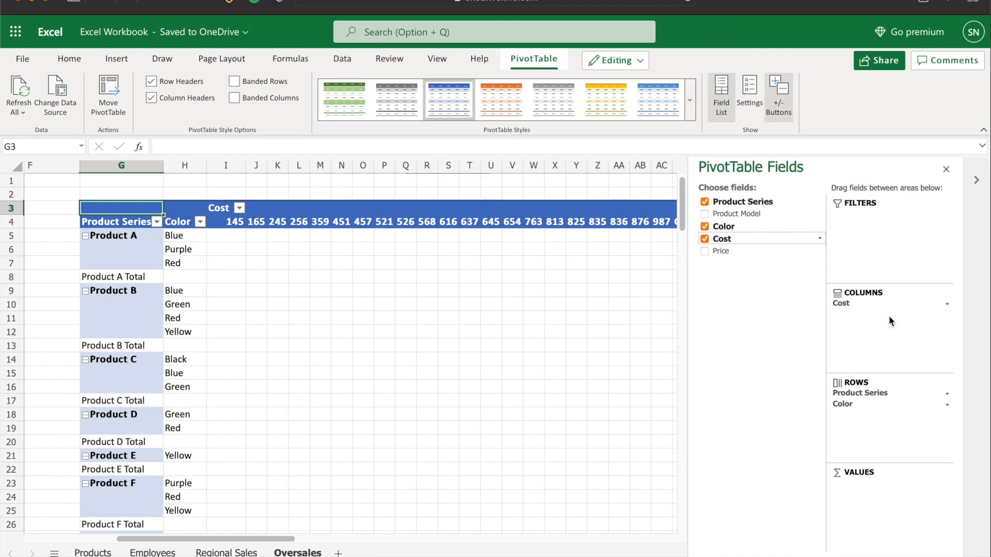
drag(846, 302, 879, 495)
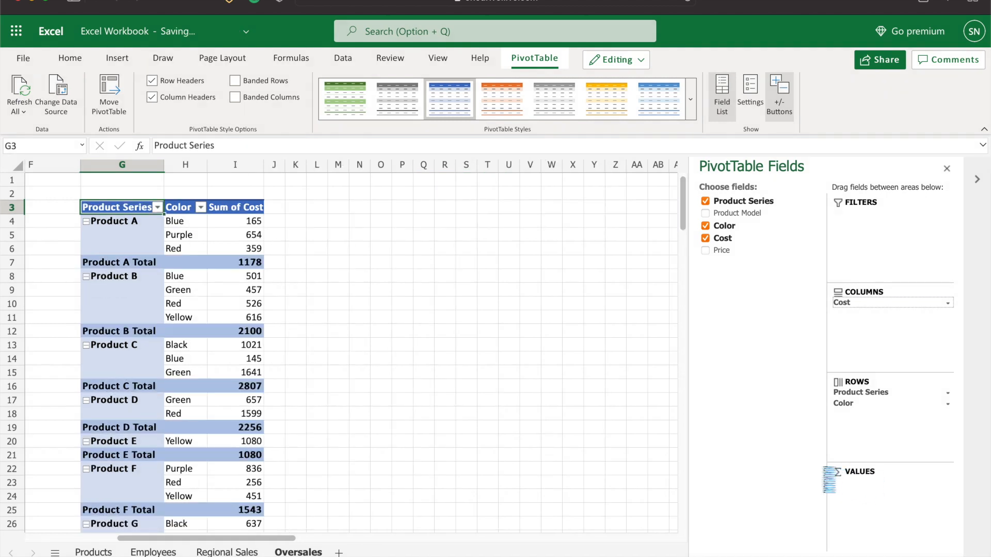
Set the PivotTable's values to Sum of Cost and Sum of Price
scroll(369, 401, left, 3)
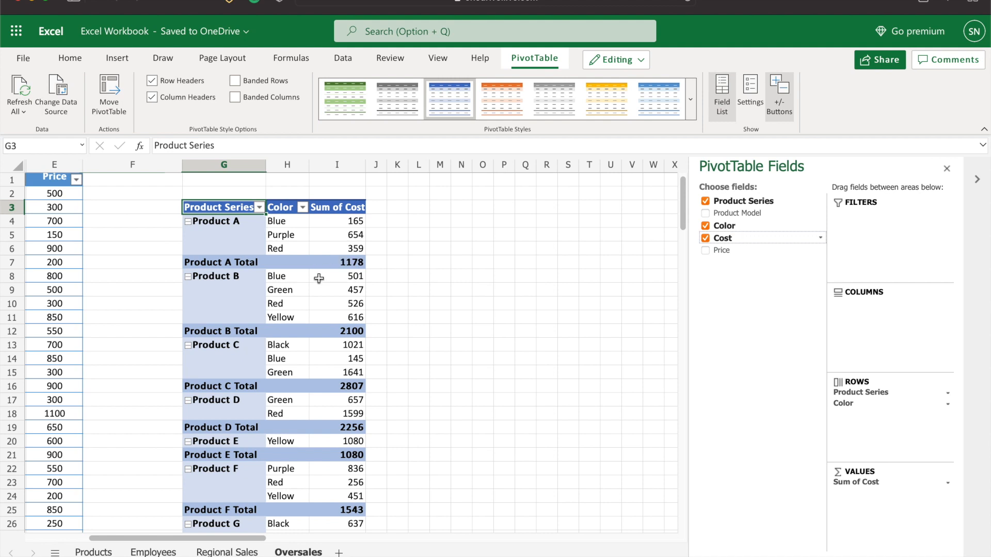
scroll(402, 262, left, 3)
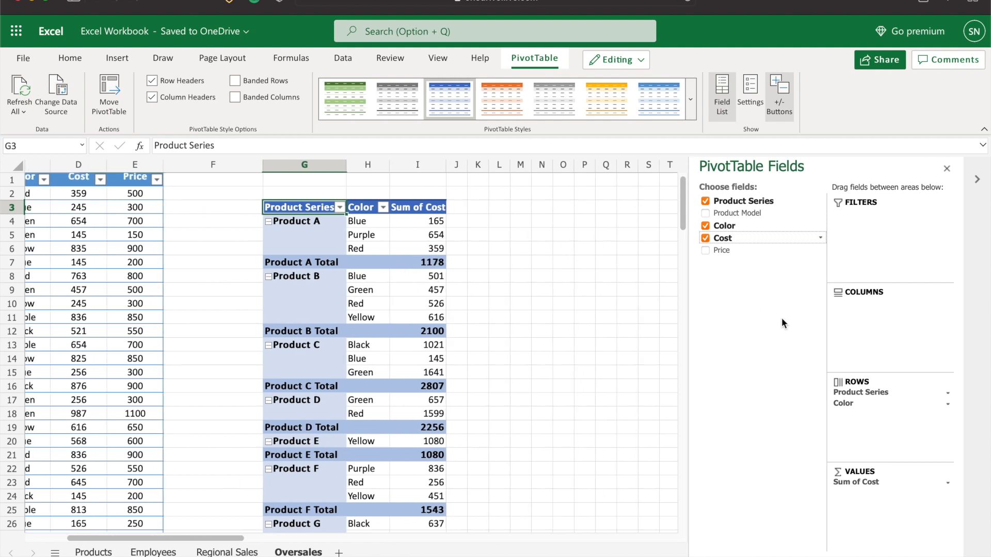
drag(877, 475, 955, 547)
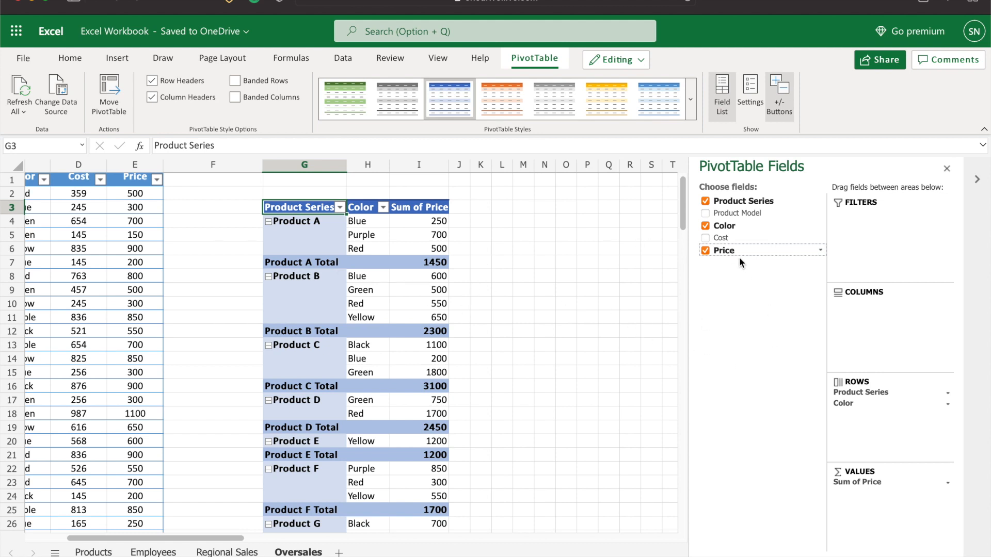
drag(723, 239, 872, 482)
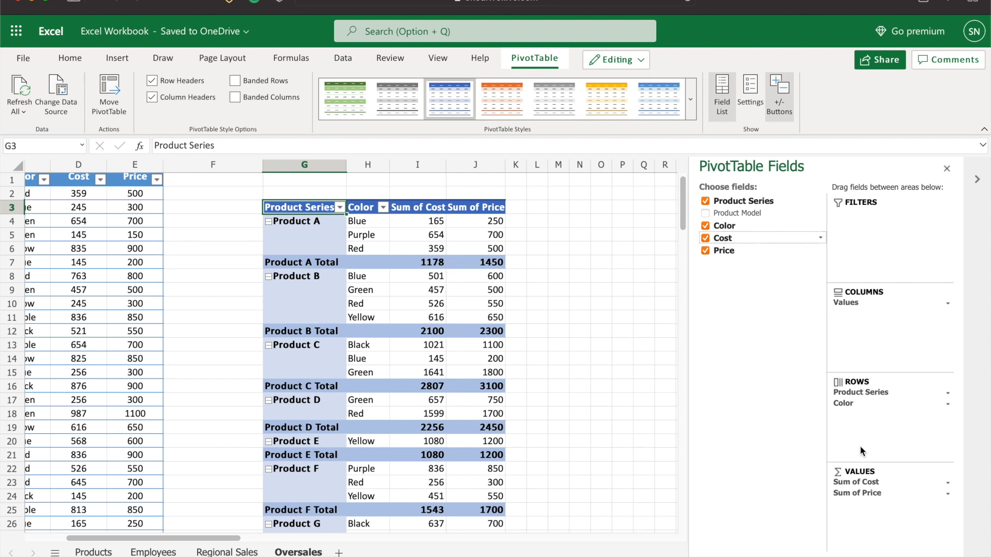
Add Product Model to the PivotTable's rows beneath Color
drag(730, 216, 867, 333)
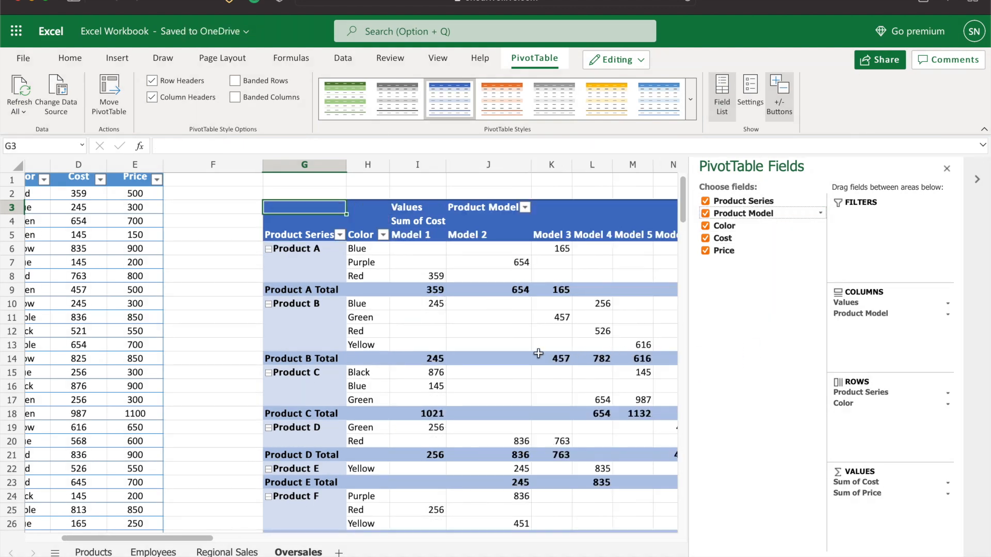
scroll(444, 320, right, 5)
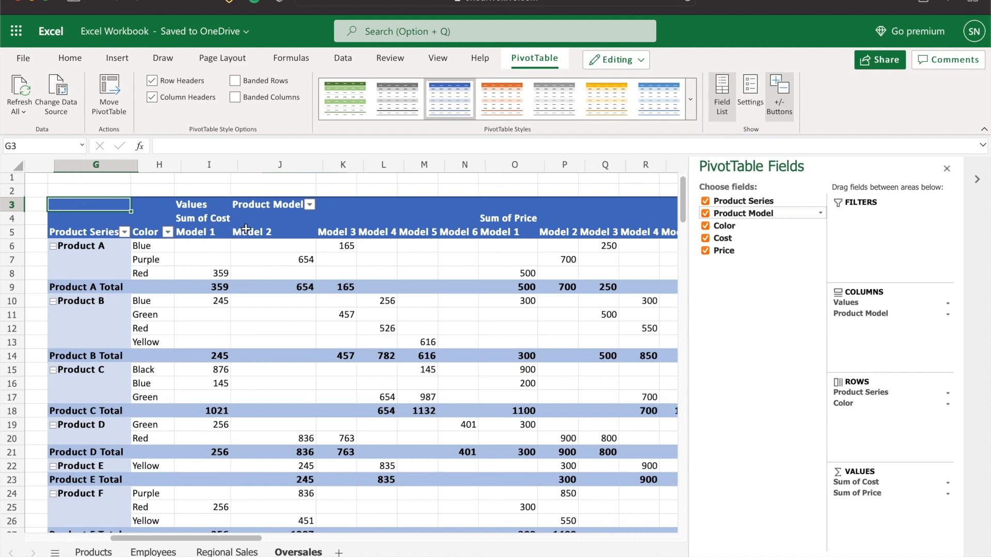
scroll(289, 268, right, 3)
scroll(330, 305, down, 2)
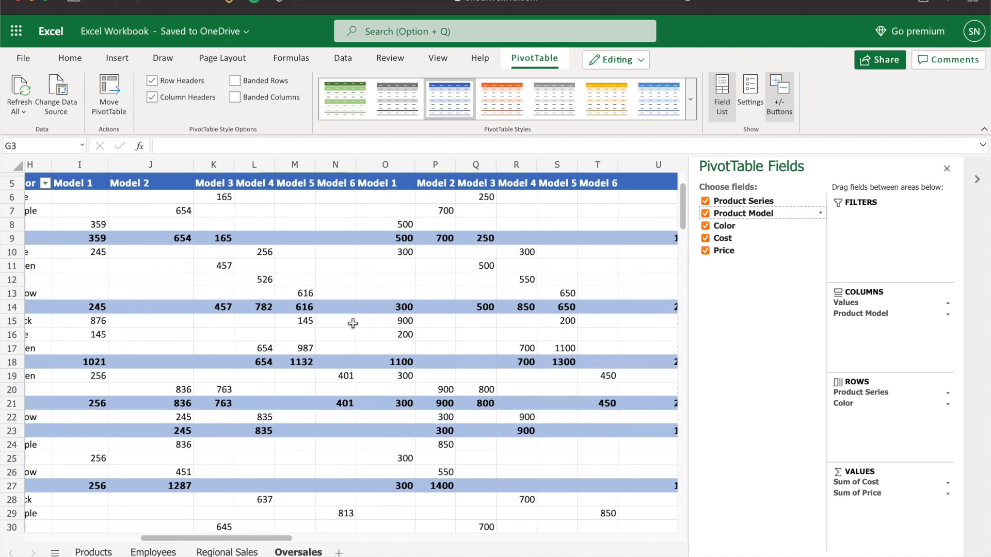
scroll(464, 379, up, 1)
drag(877, 314, 846, 426)
scroll(392, 384, left, 2)
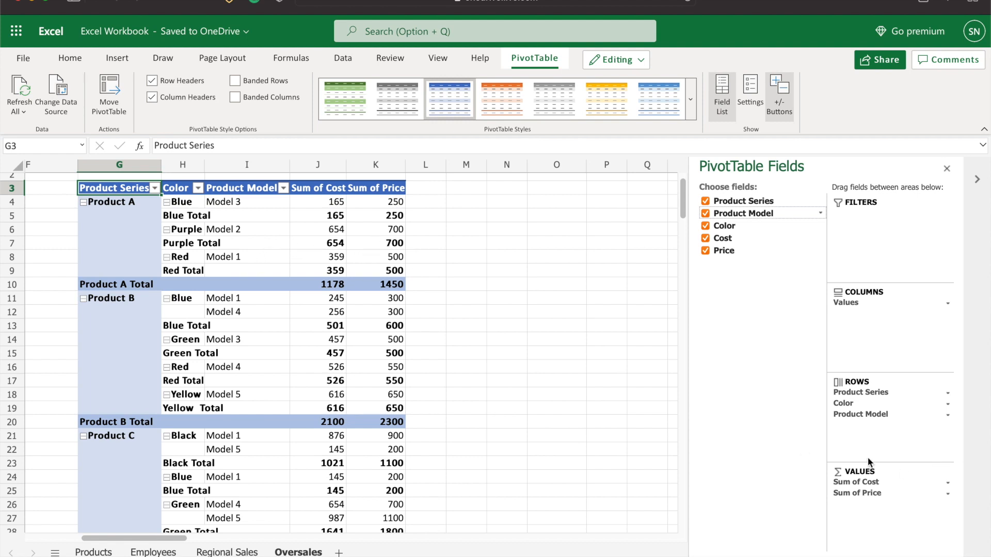
Scroll through the PivotTable to review the cost and price totals by series, colour and model
scroll(521, 386, up, 2)
scroll(520, 386, up, 1)
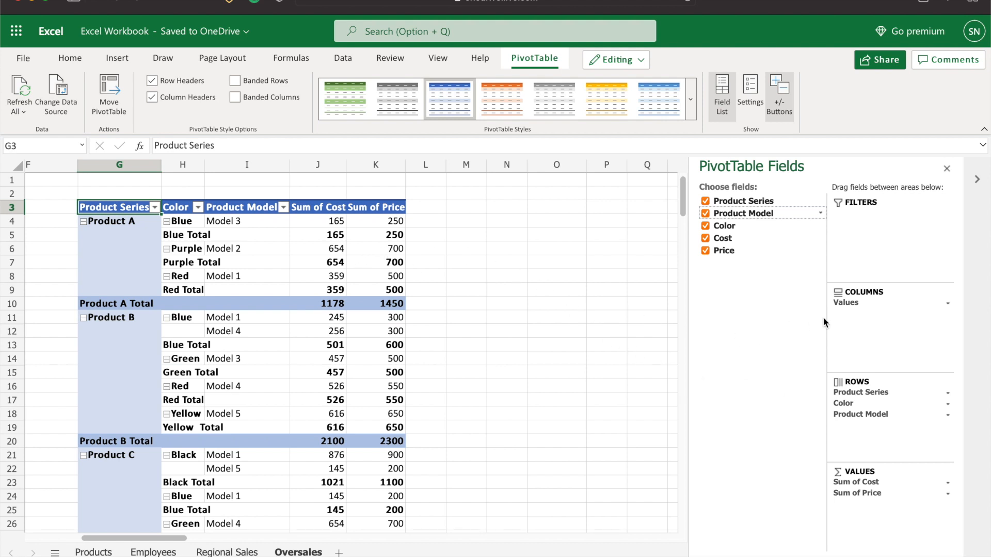
scroll(493, 358, down, 3)
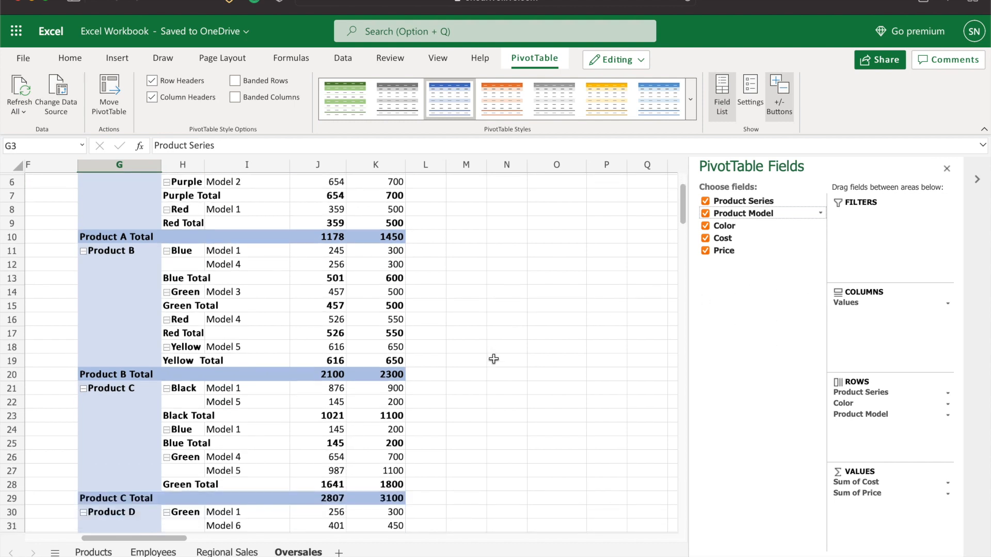
scroll(489, 355, down, 1)
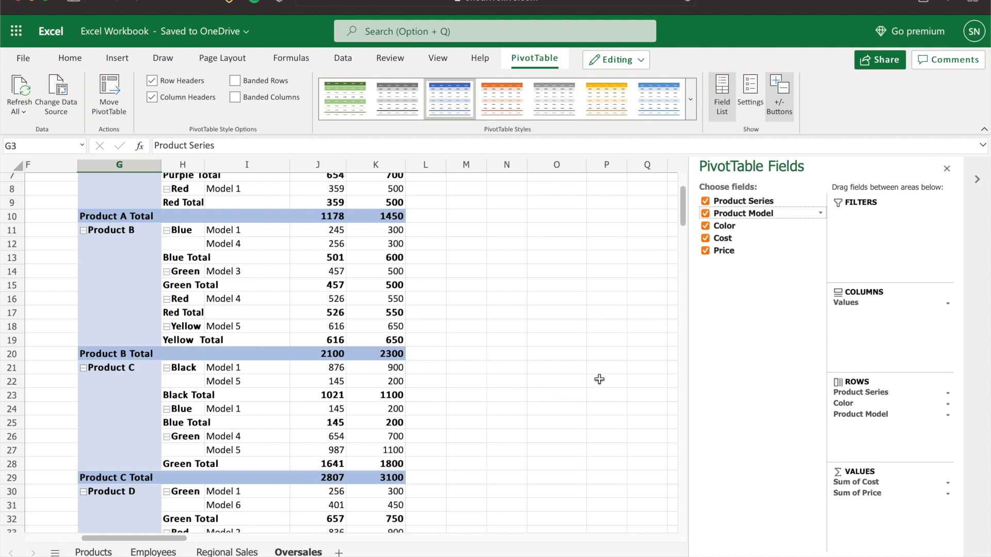
scroll(594, 375, up, 2)
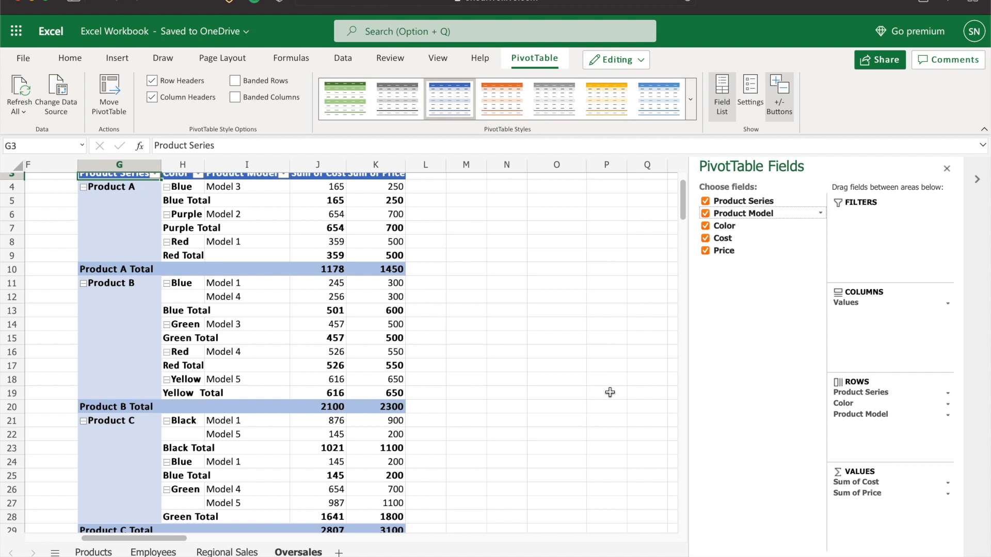
scroll(581, 396, up, 1)
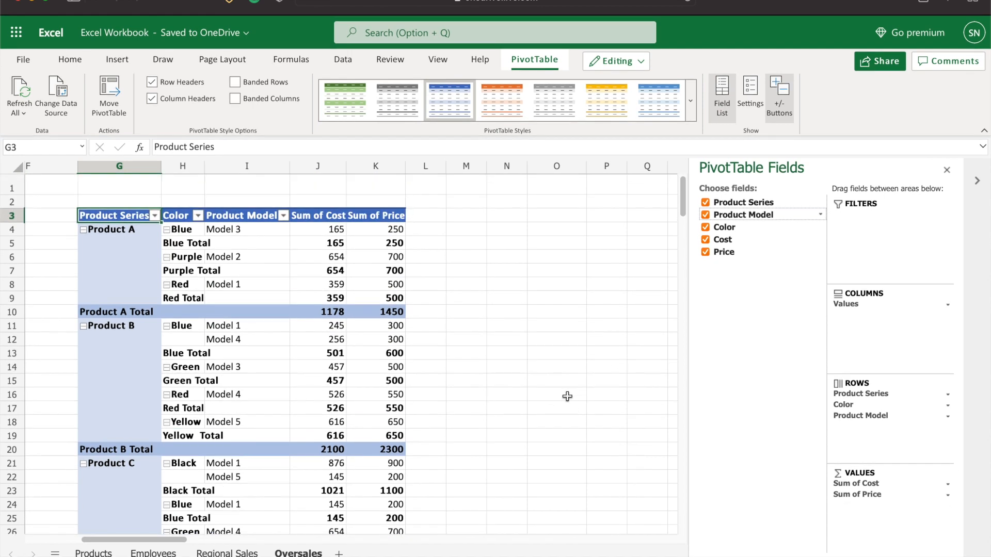
scroll(545, 401, down, 1)
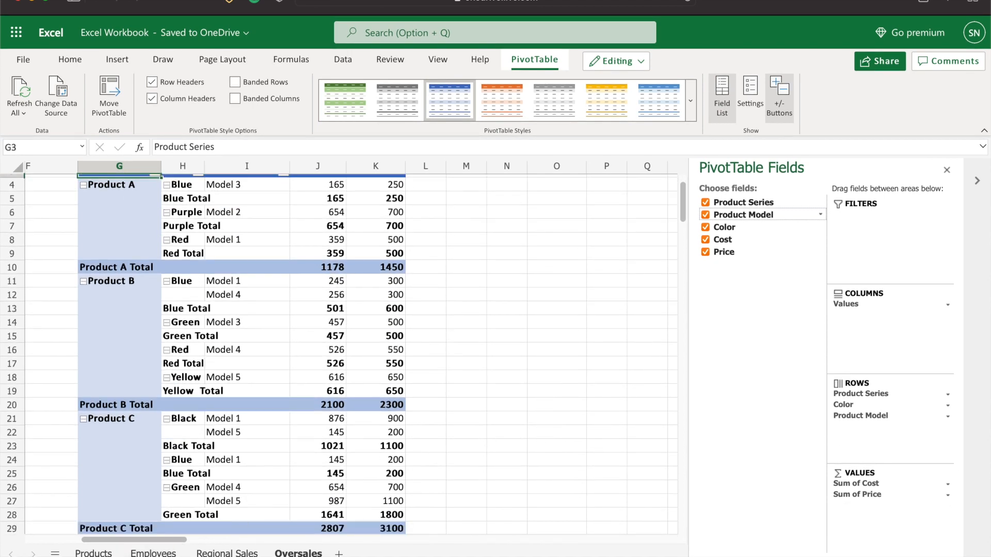